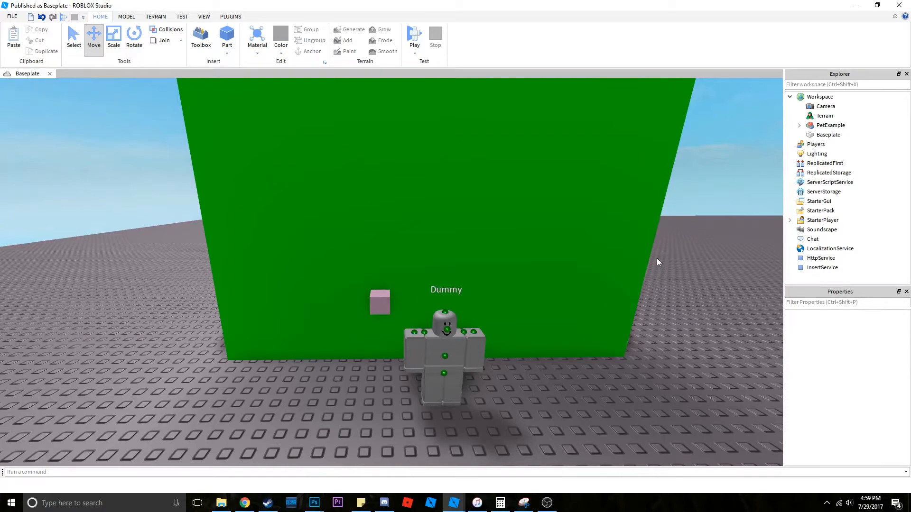
pyautogui.moveTo(651, 255); pyautogui.dragTo(656, 257, button='right')
pyautogui.press('w')
pyautogui.press('s')
pyautogui.press('s')
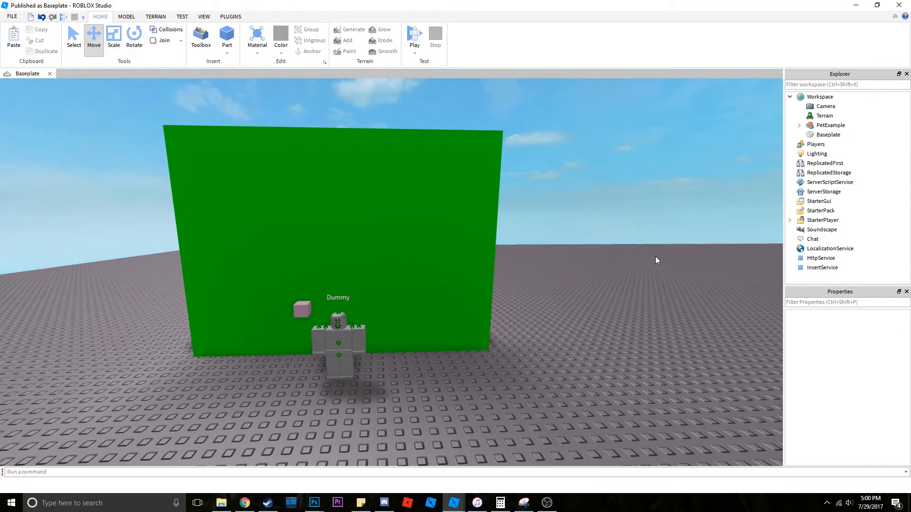
pyautogui.press('w')
pyautogui.moveTo(581, 255); pyautogui.dragTo(582, 256, button='right')
pyautogui.press('s')
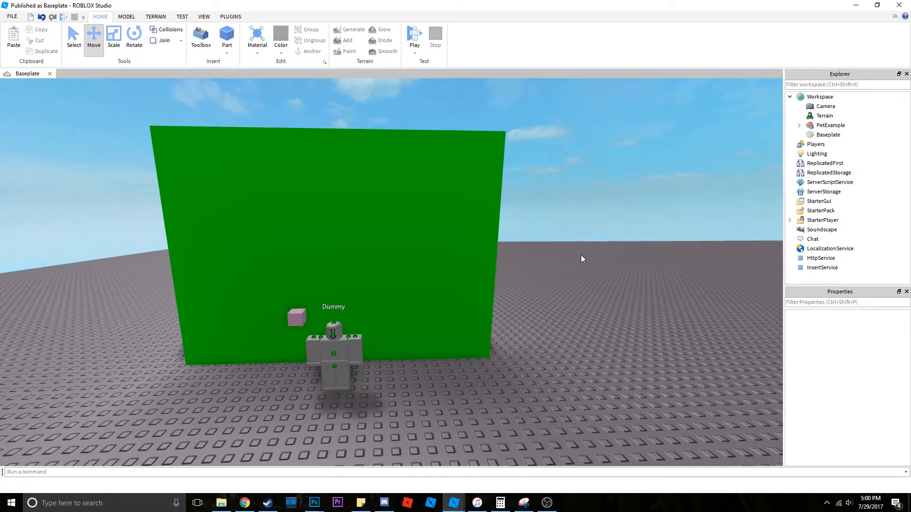
# Examine the PetExample model with its green screen, dummy and pink block
pyautogui.click(843, 126)
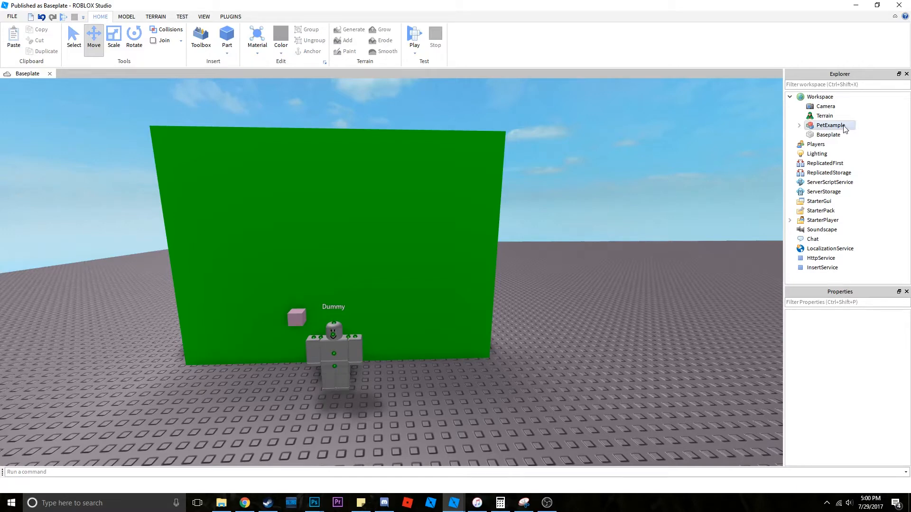
pyautogui.click(881, 139)
pyautogui.click(835, 126)
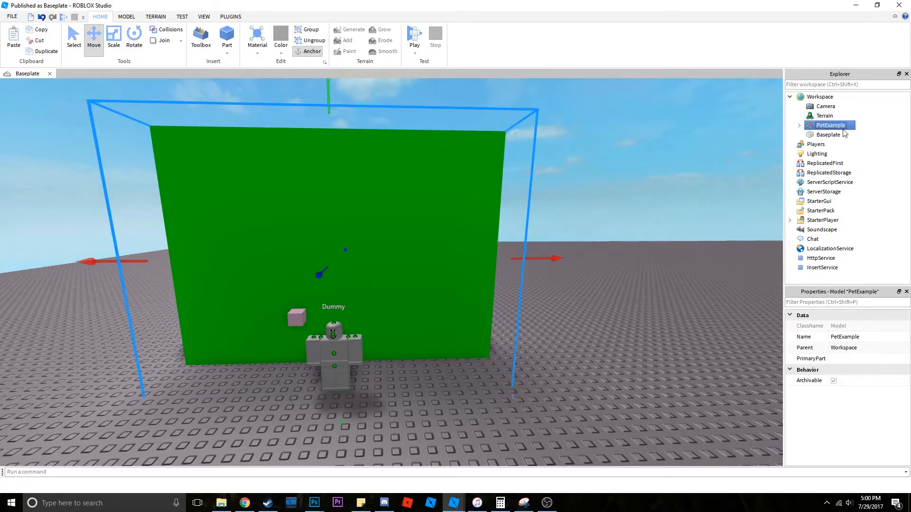
pyautogui.click(602, 218)
pyautogui.moveTo(602, 218); pyautogui.dragTo(603, 217, button='right')
pyautogui.press('w')
pyautogui.press('s')
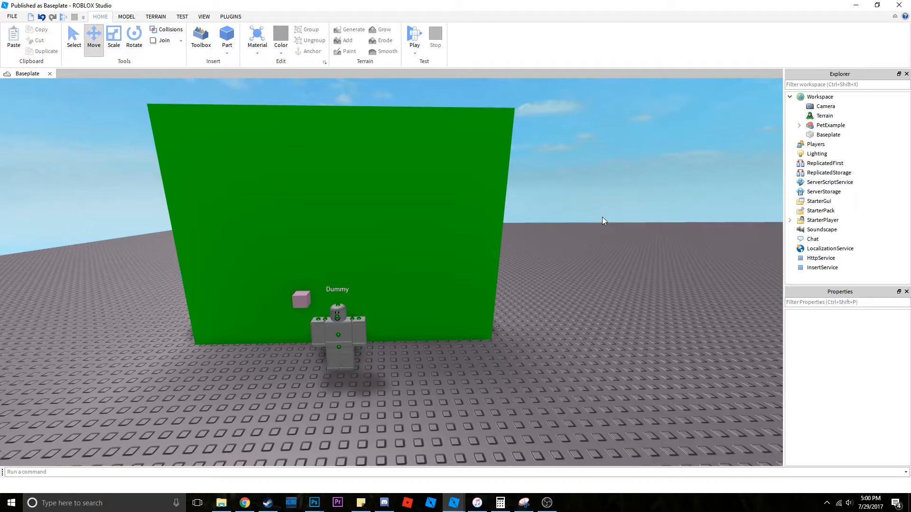
pyautogui.moveTo(591, 223); pyautogui.dragTo(590, 222, button='right')
pyautogui.click(828, 126)
pyautogui.click(881, 137)
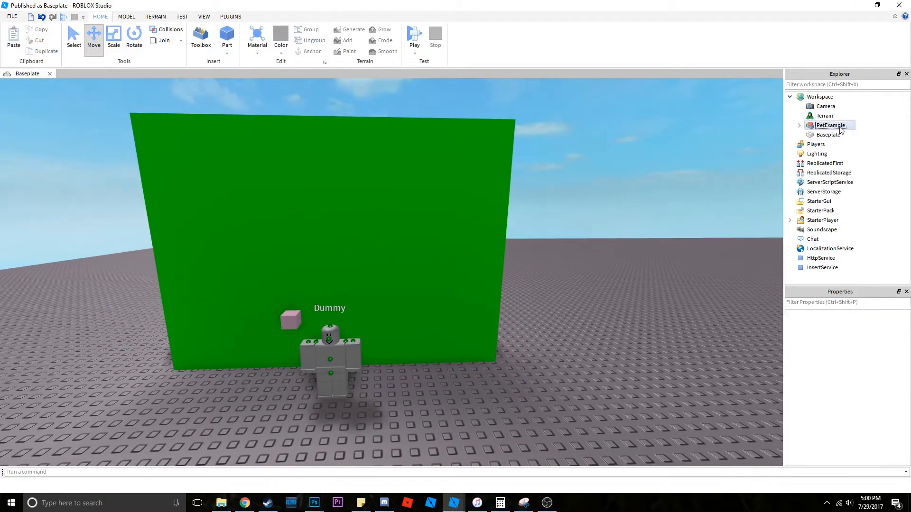
# Try ungrouping the PetExample model, and undo the ungrouping
pyautogui.click(840, 126)
pyautogui.rightClick(840, 126)
pyautogui.click(827, 209)
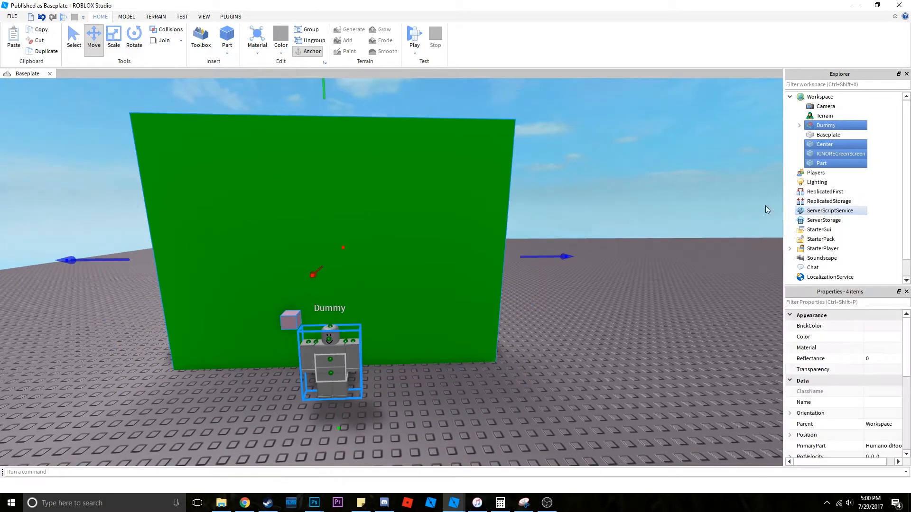
pyautogui.click(668, 219)
pyautogui.moveTo(668, 219); pyautogui.dragTo(668, 219, button='right')
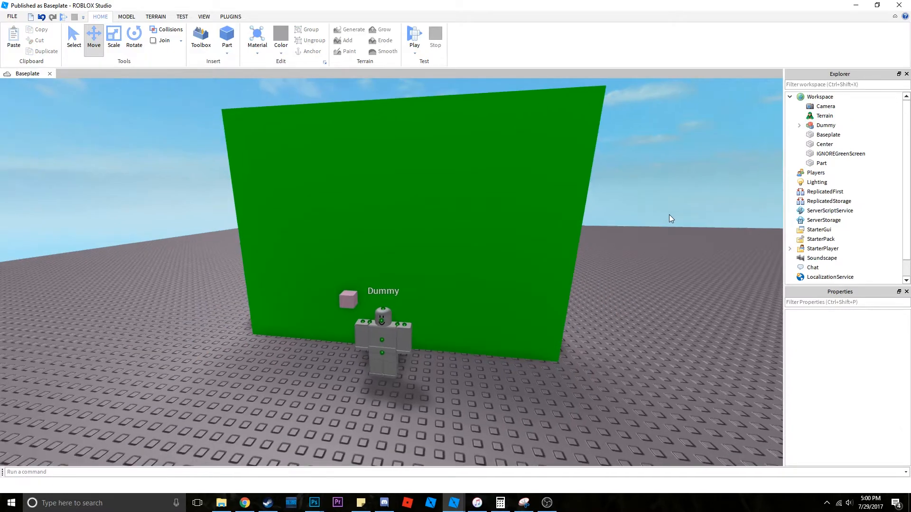
pyautogui.hotkey('ctrl', 'z')
# Ungroup the PetExample model into its separate objects in the Workspace and clear the selection
pyautogui.rightClick(837, 128)
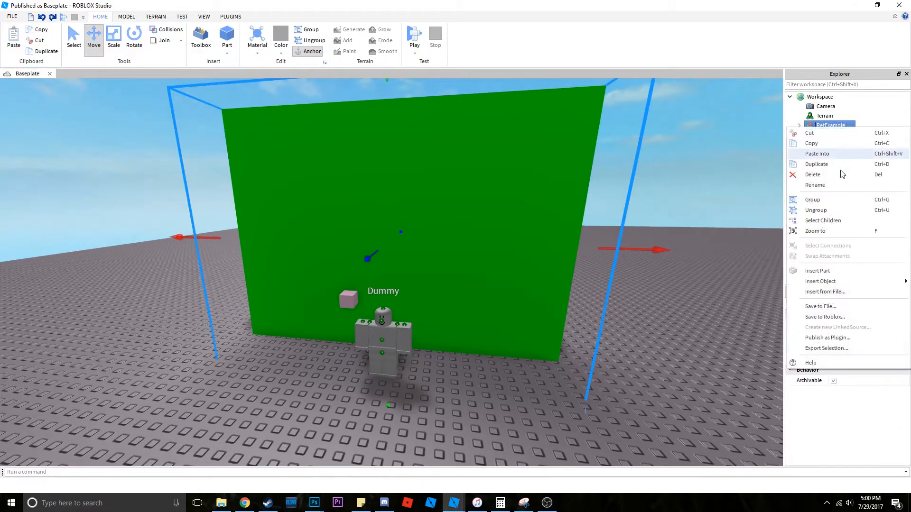
pyautogui.click(827, 210)
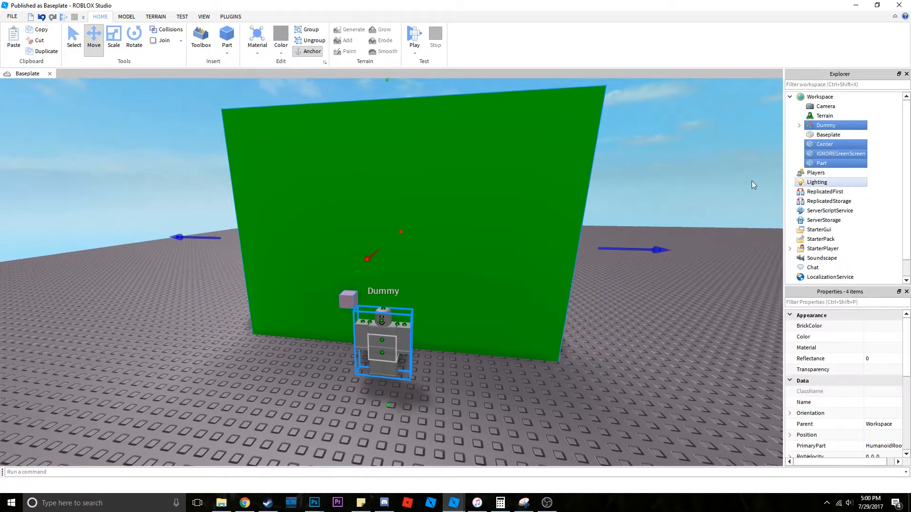
pyautogui.click(706, 240)
pyautogui.scroll(-3, 706, 242)
pyautogui.scroll(5, 706, 242)
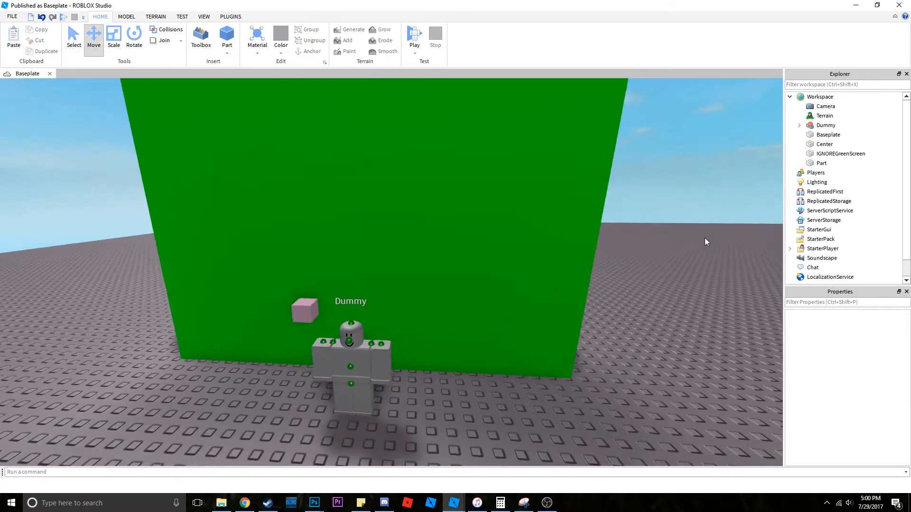
pyautogui.scroll(-5, 706, 240)
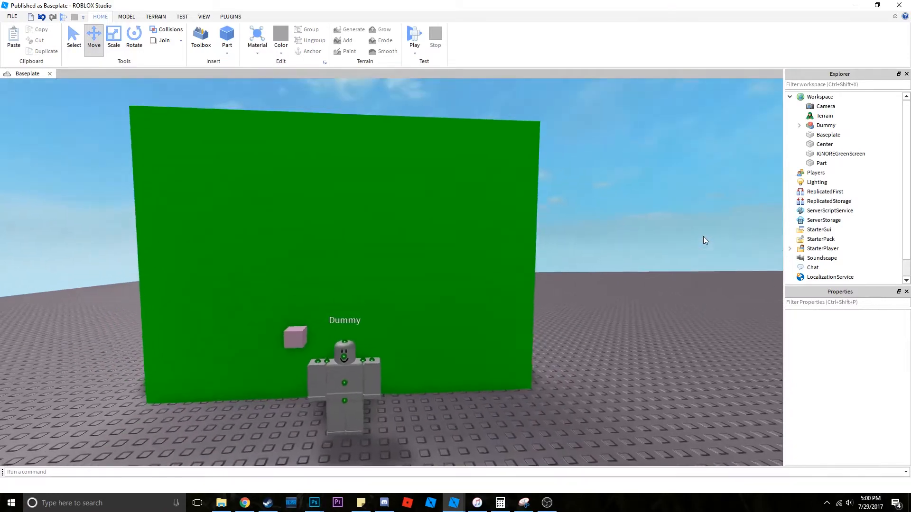
# Focus the view on the Dummy model and examine it from several angles and distances
pyautogui.click(826, 126)
pyautogui.press('f')
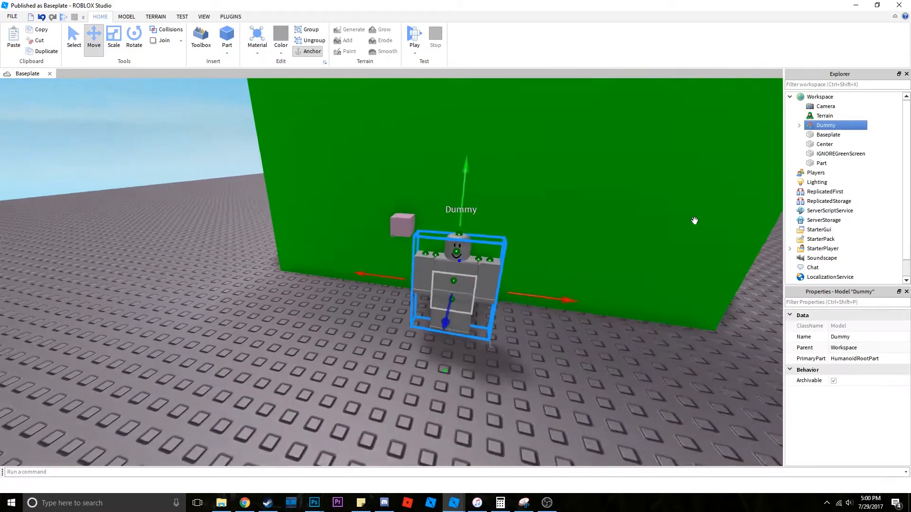
pyautogui.scroll(5, 696, 223)
pyautogui.scroll(-3, 696, 223)
pyautogui.scroll(3, 694, 221)
pyautogui.moveTo(695, 221); pyautogui.dragTo(695, 223, button='right')
pyautogui.scroll(-5, 696, 223)
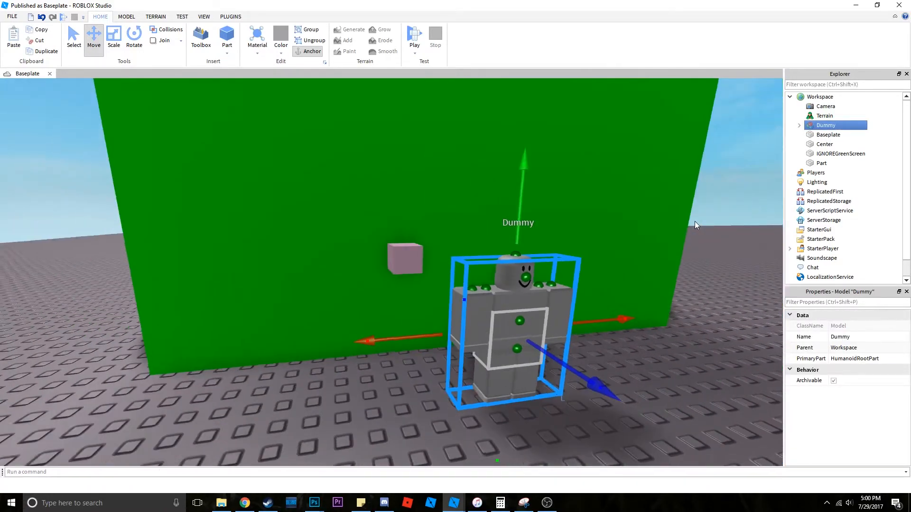
pyautogui.scroll(3, 696, 225)
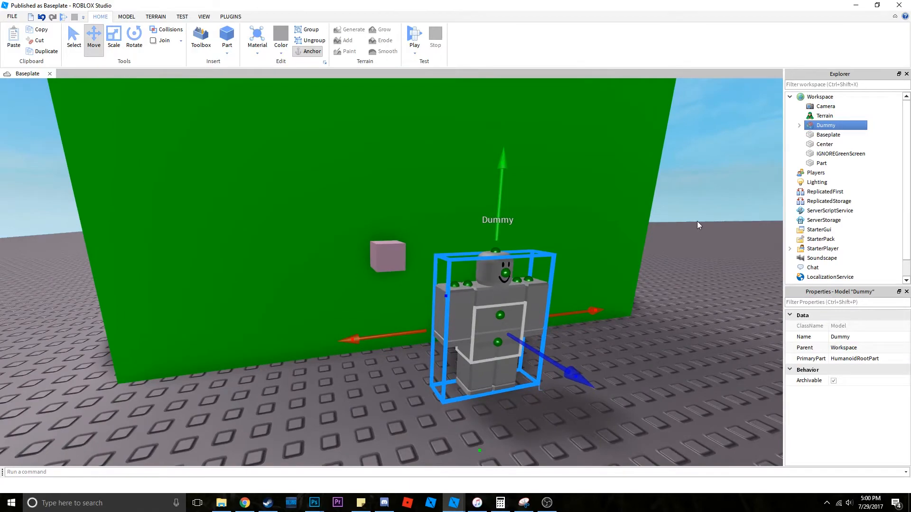
pyautogui.press('d')
pyautogui.moveTo(694, 218); pyautogui.dragTo(694, 218, button='right')
pyautogui.press('s')
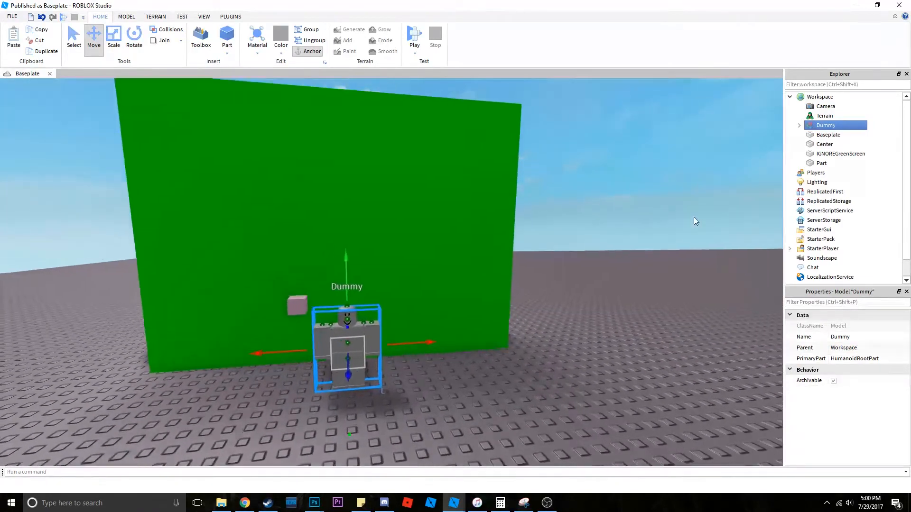
pyautogui.press('w')
# Select the Center part, focus the view on it and examine its place near the dummy
pyautogui.click(812, 135)
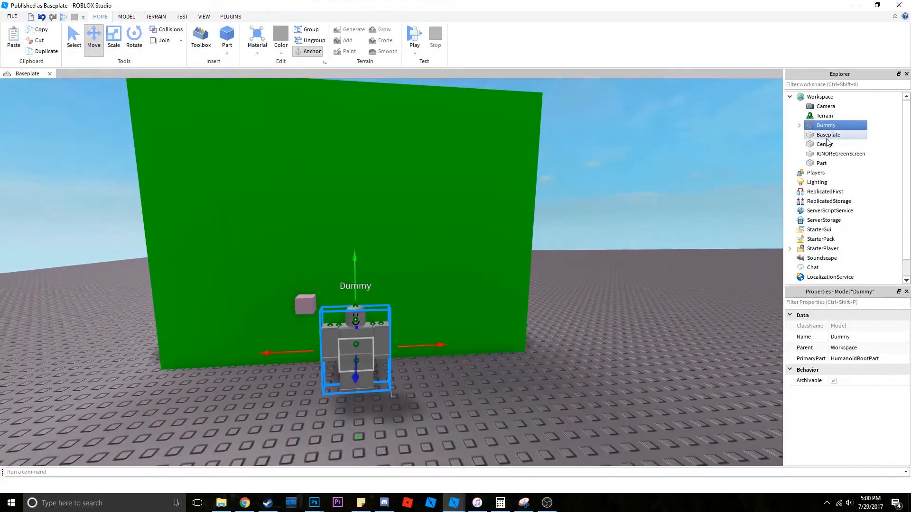
pyautogui.click(810, 144)
pyautogui.press('f')
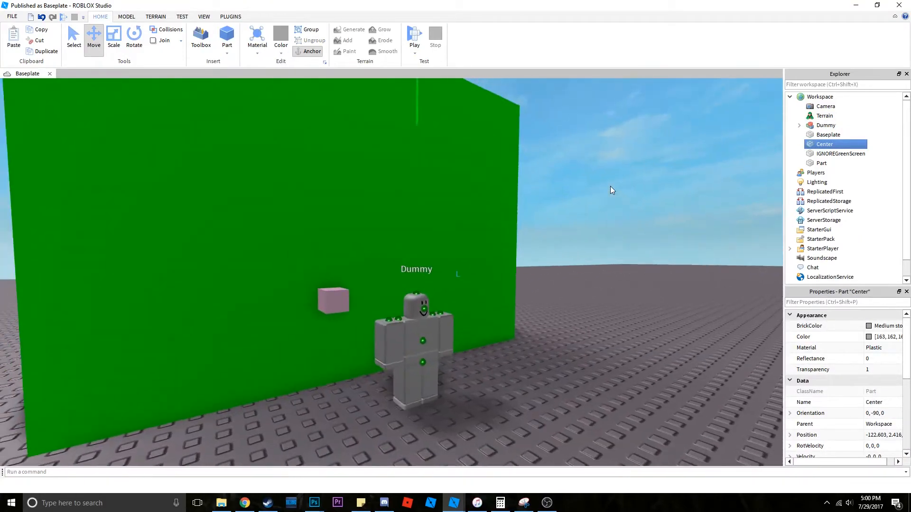
pyautogui.press('w')
pyautogui.moveTo(637, 214); pyautogui.dragTo(636, 214, button='right')
pyautogui.press('s')
pyautogui.press('w')
# Select the IGNOREGreenScreen part and examine the backdrop, the pink block and the dummy in front of it
pyautogui.click(830, 153)
pyautogui.moveTo(579, 228); pyautogui.dragTo(579, 228, button='right')
pyautogui.press('s')
pyautogui.press('a')
pyautogui.moveTo(512, 231); pyautogui.dragTo(510, 233, button='right')
pyautogui.press('d')
pyautogui.press('d')
pyautogui.press('w')
pyautogui.press('a')
pyautogui.press('w')
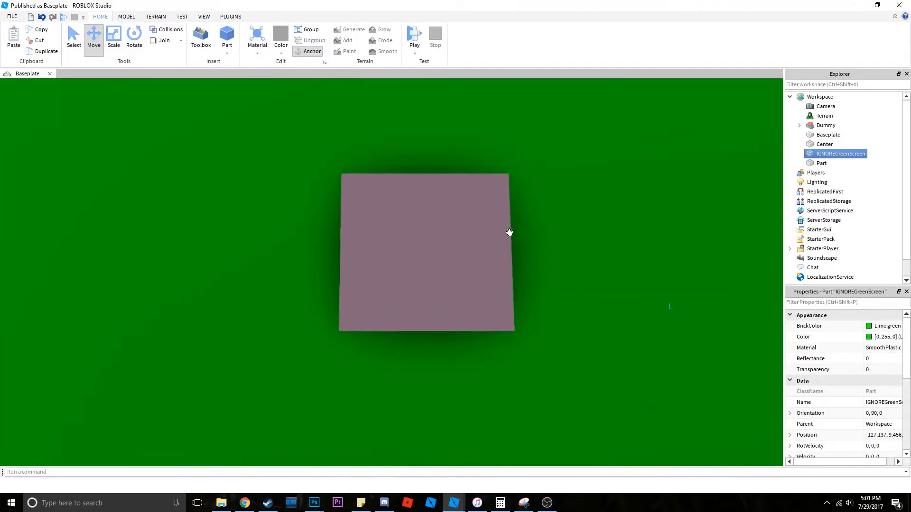
pyautogui.press('s')
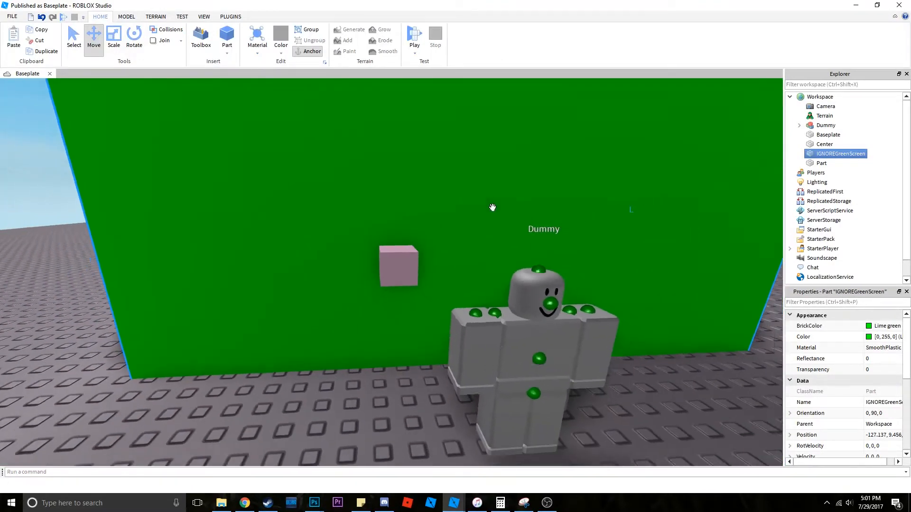
pyautogui.moveTo(493, 208); pyautogui.dragTo(492, 207, button='right')
pyautogui.press('s')
pyautogui.press('w')
pyautogui.press('s')
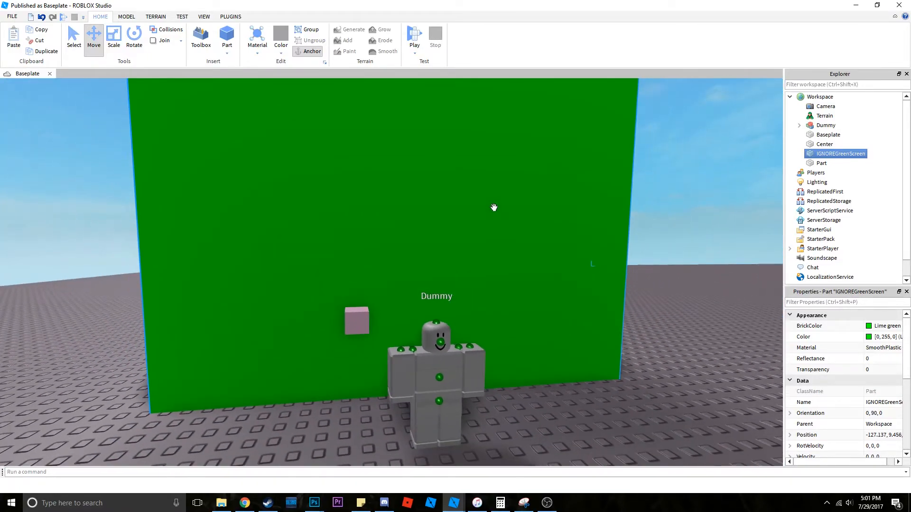
# Select the pink block named Part to inspect it, and clear the selection
pyautogui.click(826, 163)
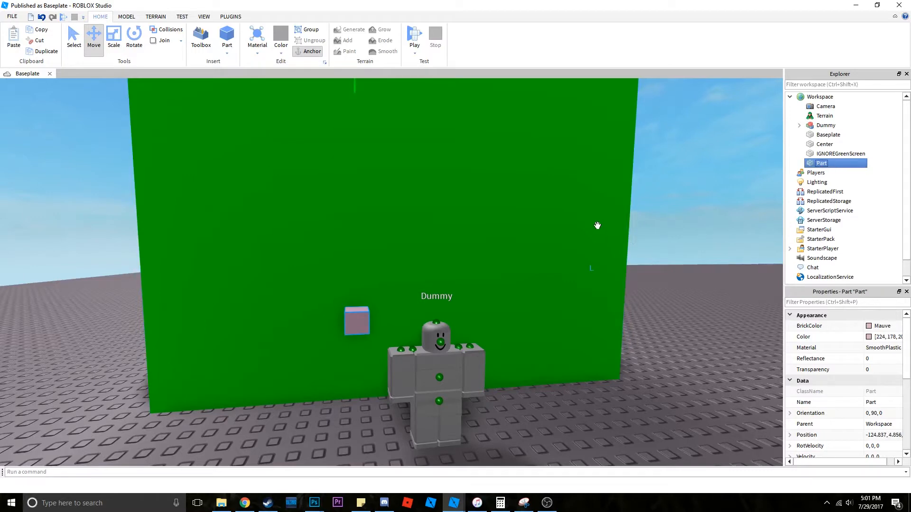
pyautogui.moveTo(677, 252); pyautogui.dragTo(677, 252, button='right')
pyautogui.press('s')
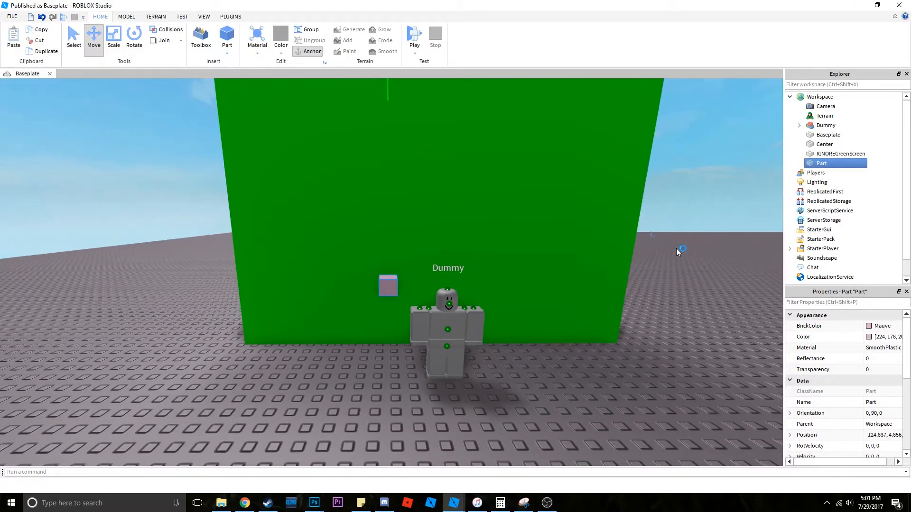
pyautogui.click(674, 255)
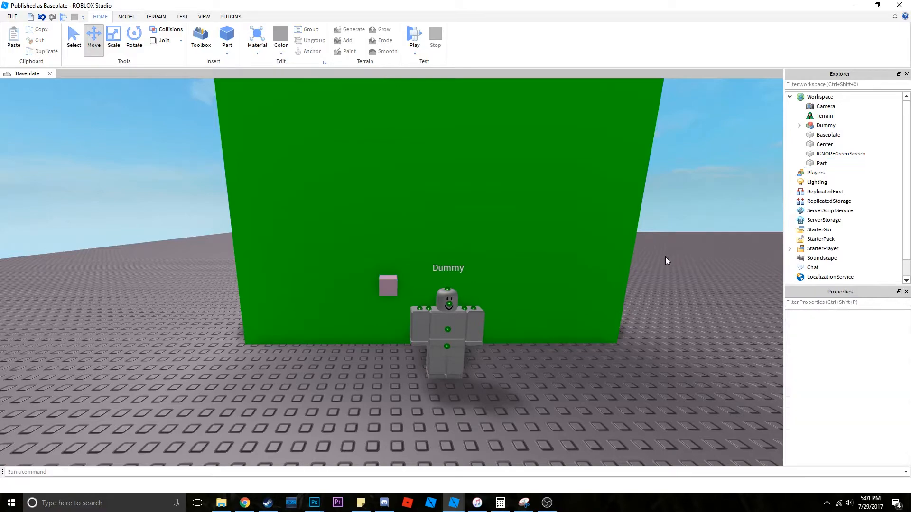
# Select the pink block, focus the view on it and activate the Studio Build Suite plugin
pyautogui.moveTo(666, 264); pyautogui.dragTo(679, 261, button='right')
pyautogui.press('w')
pyautogui.click(451, 251)
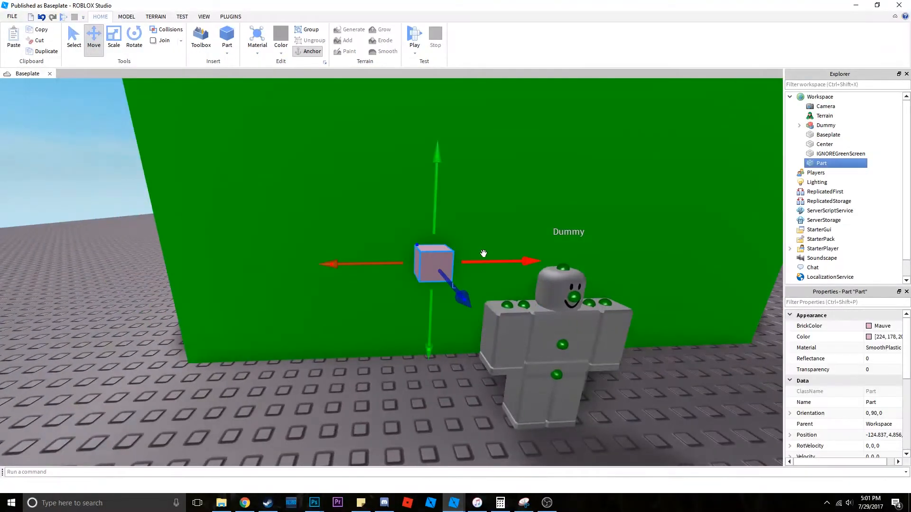
pyautogui.press('f')
pyautogui.moveTo(482, 252); pyautogui.dragTo(494, 246, button='right')
pyautogui.scroll(-3, 486, 244)
pyautogui.scroll(3, 494, 246)
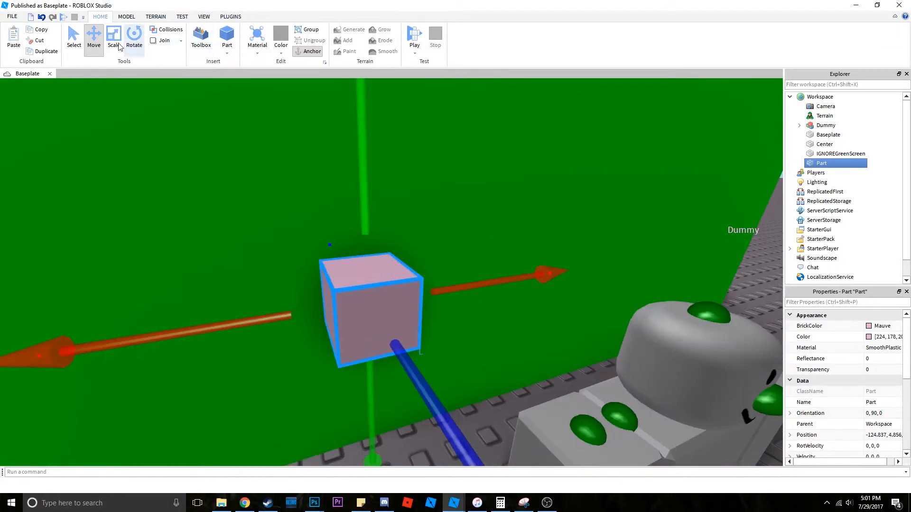
pyautogui.click(230, 17)
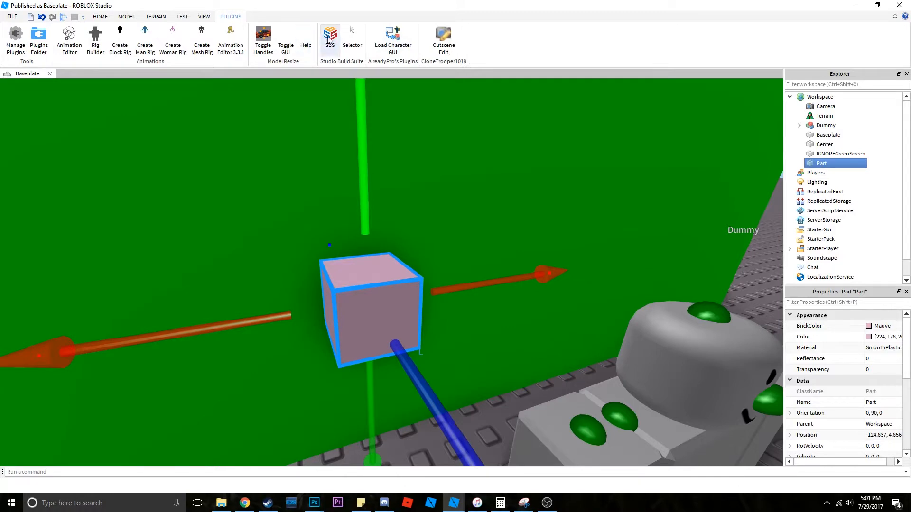
pyautogui.click(330, 37)
pyautogui.scroll(-3, 404, 165)
# Duplicate the pink block and move the copy up about 1.01 with MoveAxis so it sits on the original
pyautogui.hotkey('ctrl', 'd')
pyautogui.moveTo(400, 281); pyautogui.dragTo(400, 281, button='right')
pyautogui.press('y')
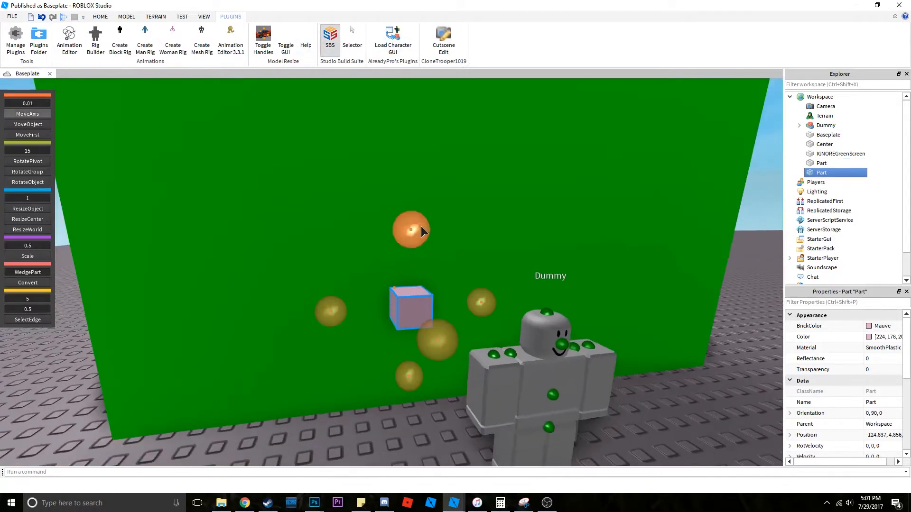
pyautogui.moveTo(423, 229); pyautogui.dragTo(423, 195)
# Narrow the copied block from one side by about 0.92 with ResizeObject to form a thin upright plate
pyautogui.press('n')
pyautogui.moveTo(415, 236); pyautogui.dragTo(362, 261, button='right')
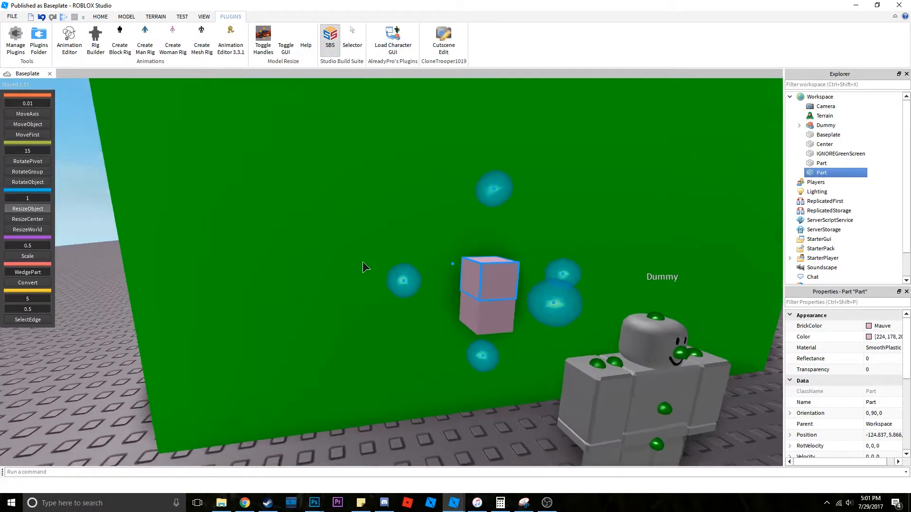
pyautogui.scroll(3, 362, 261)
pyautogui.moveTo(299, 284); pyautogui.dragTo(313, 279)
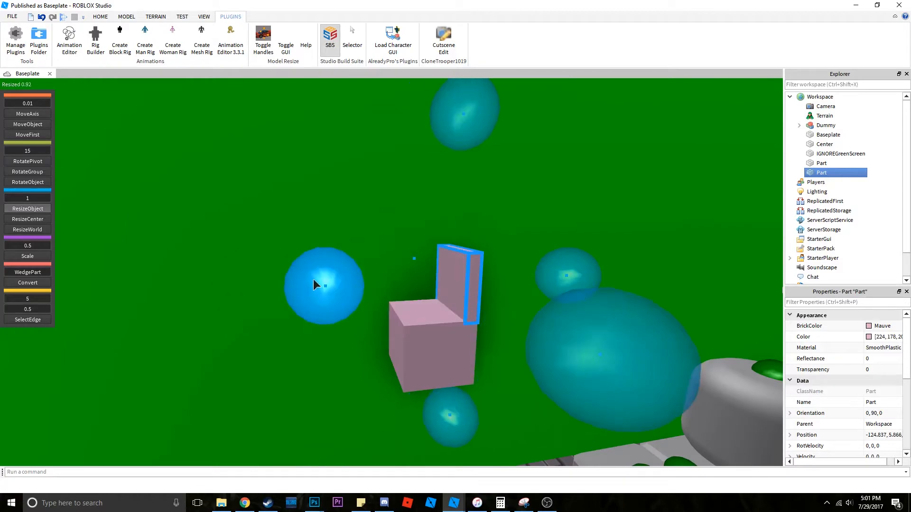
# Thin the plate in its other horizontal direction and move it to form a post centred on the pink block
pyautogui.press('y')
pyautogui.moveTo(550, 276); pyautogui.dragTo(532, 278)
pyautogui.press('n')
pyautogui.moveTo(522, 331); pyautogui.dragTo(522, 331)
pyautogui.moveTo(510, 317); pyautogui.dragTo(515, 318, button='right')
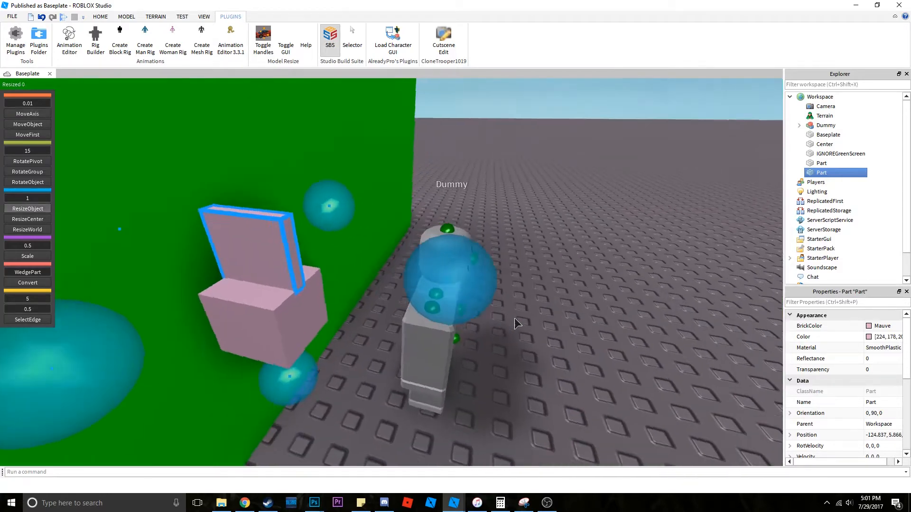
pyautogui.scroll(-3, 515, 318)
pyautogui.moveTo(514, 277)
pyautogui.mouseDown()
pyautogui.moveTo(488, 272)
pyautogui.moveTo(513, 278)
pyautogui.mouseUp()
pyautogui.press('y')
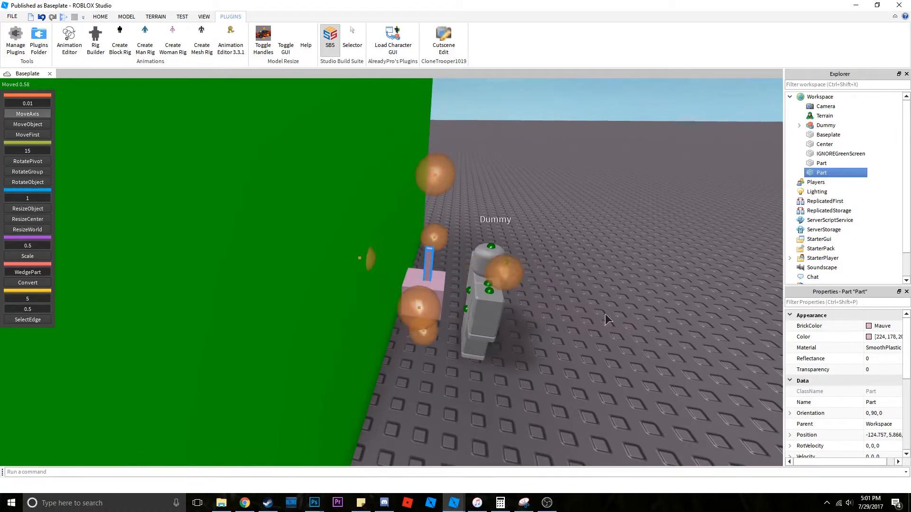
pyautogui.click(605, 314)
# Inspect the block with its post from the front, selecting both pink parts together and clearing the selection
pyautogui.press('w')
pyautogui.moveTo(605, 315); pyautogui.dragTo(603, 315, button='right')
pyautogui.press('s')
pyautogui.press('s')
pyautogui.press('w')
pyautogui.click(380, 284)
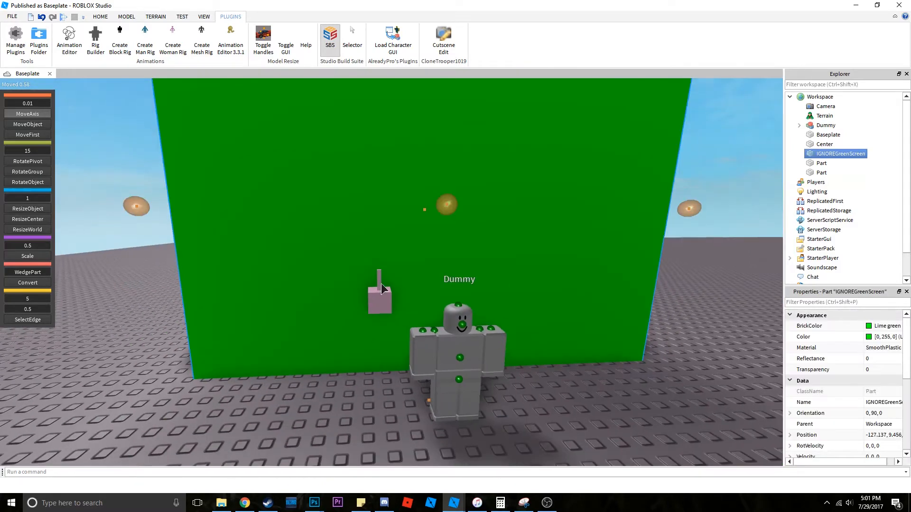
pyautogui.keyDown('shift'); pyautogui.click(379, 283); pyautogui.keyUp('shift')
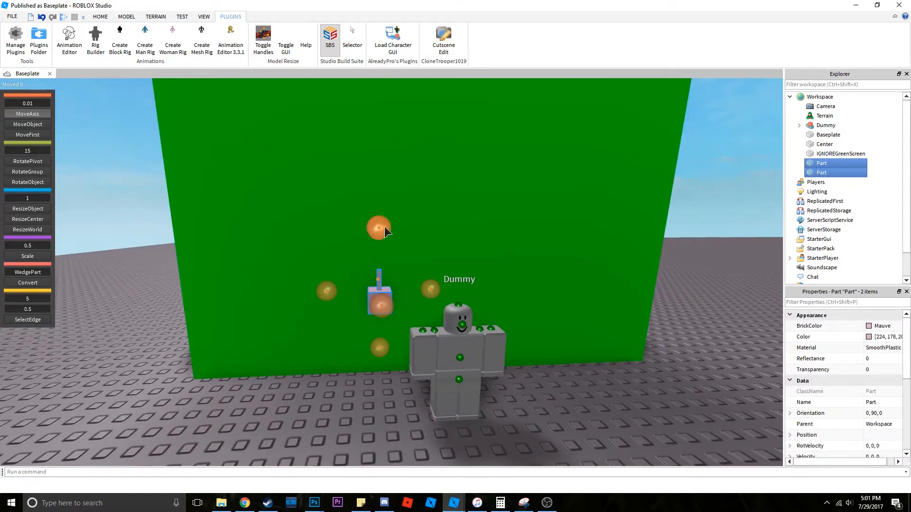
pyautogui.click(685, 378)
pyautogui.press('w')
pyautogui.moveTo(685, 377); pyautogui.dragTo(685, 377, button='right')
pyautogui.press('s')
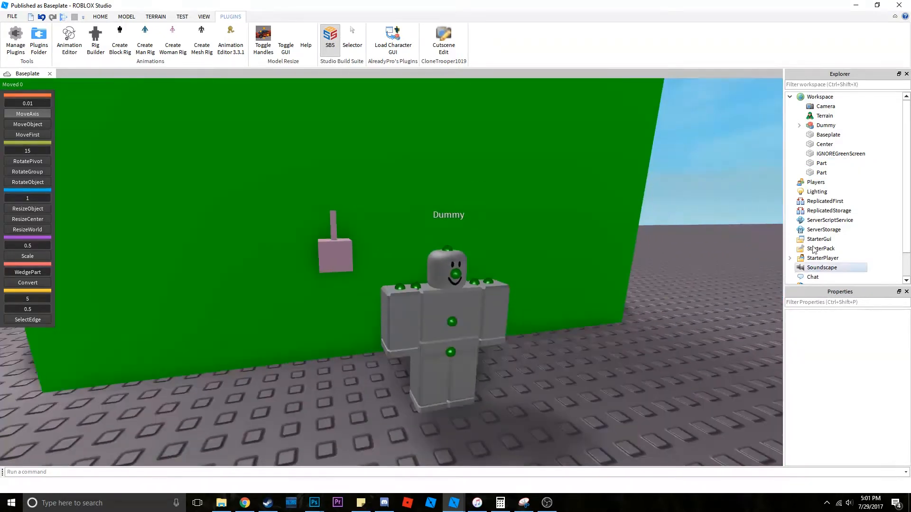
# Group the pink block and its post into one model named PetSomething
pyautogui.click(346, 254)
pyautogui.keyDown('shift'); pyautogui.click(823, 172); pyautogui.keyUp('shift')
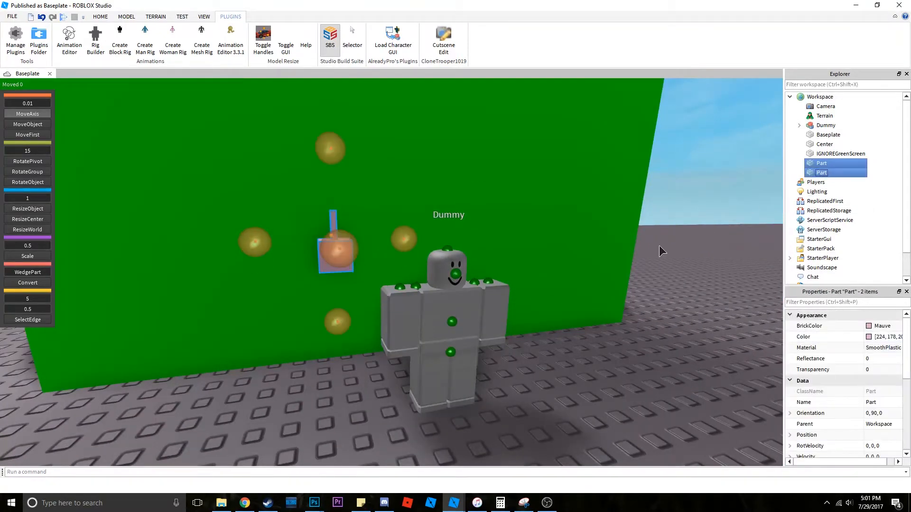
pyautogui.hotkey('ctrl', 'g')
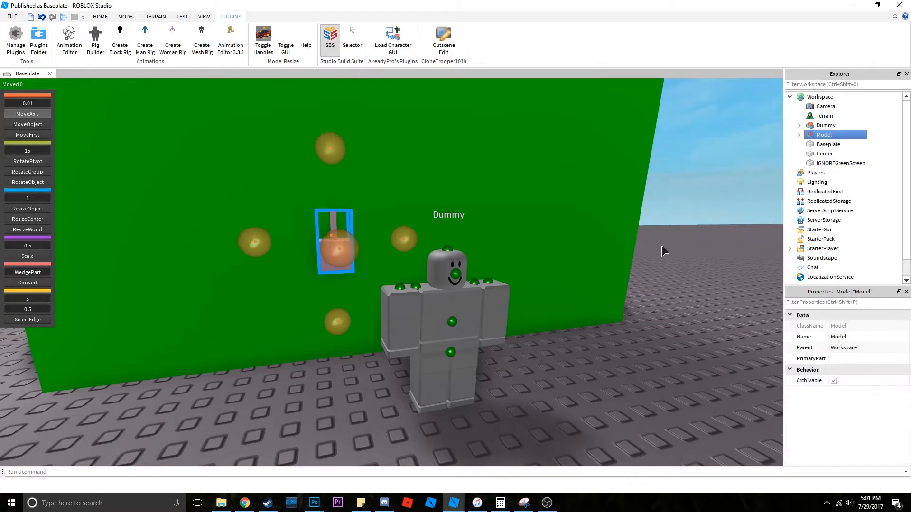
pyautogui.click(866, 337)
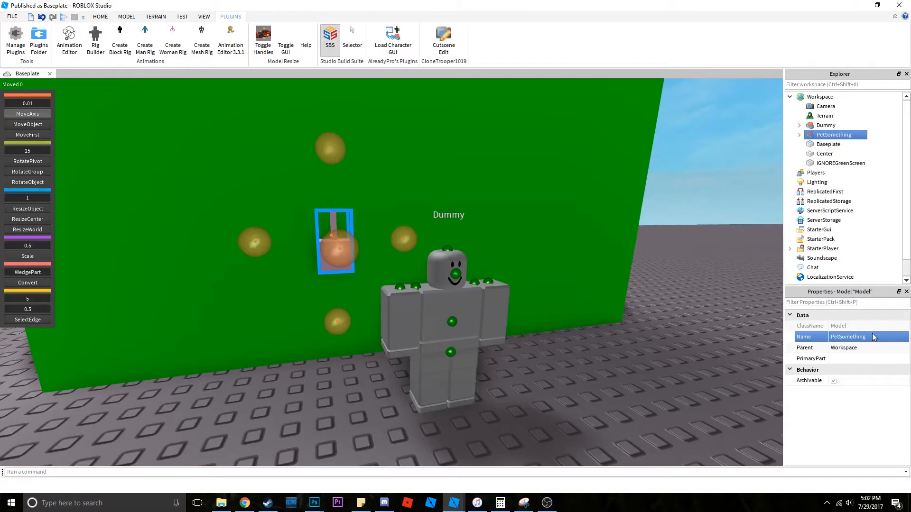
pyautogui.click(720, 306)
pyautogui.moveTo(719, 307); pyautogui.dragTo(710, 337, button='right')
pyautogui.click(878, 136)
pyautogui.click(711, 337)
# Select both child parts of PetSomething and turn off their CanCollide property
pyautogui.scroll(-3, 710, 337)
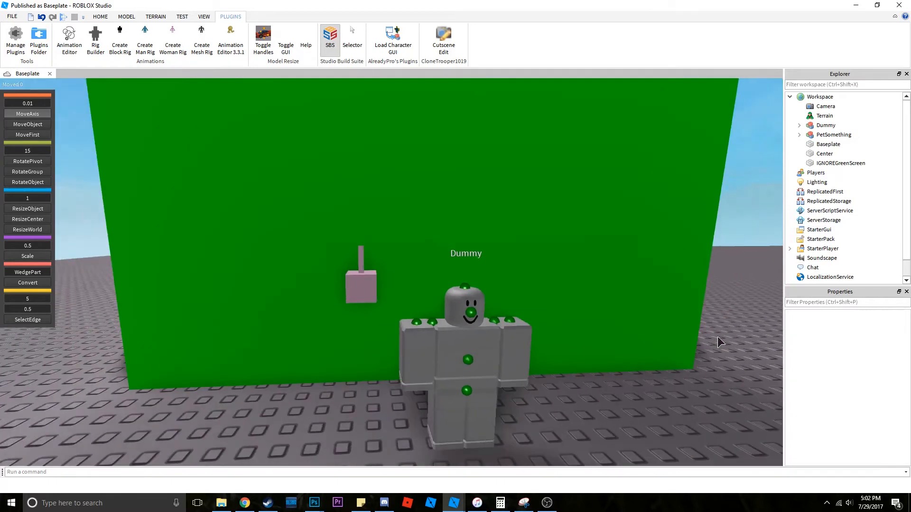
pyautogui.scroll(2, 721, 271)
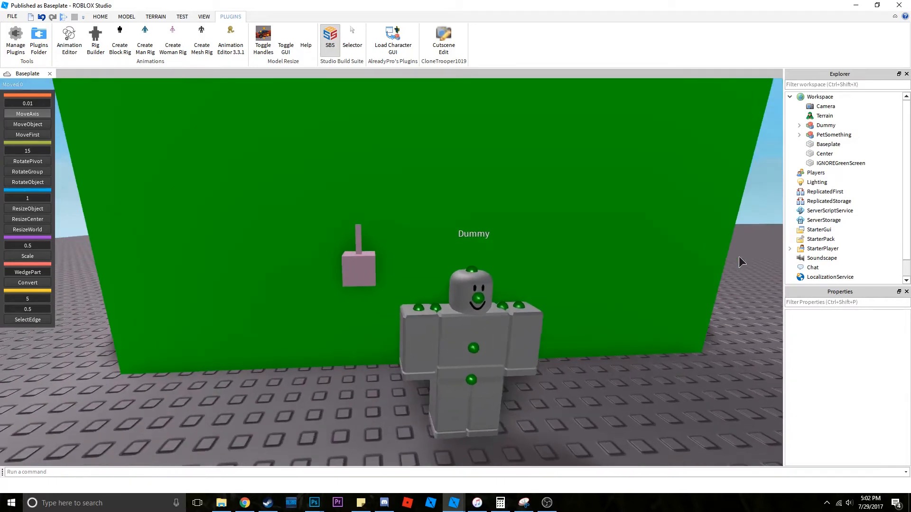
pyautogui.click(830, 144)
pyautogui.click(800, 135)
pyautogui.rightClick(831, 114)
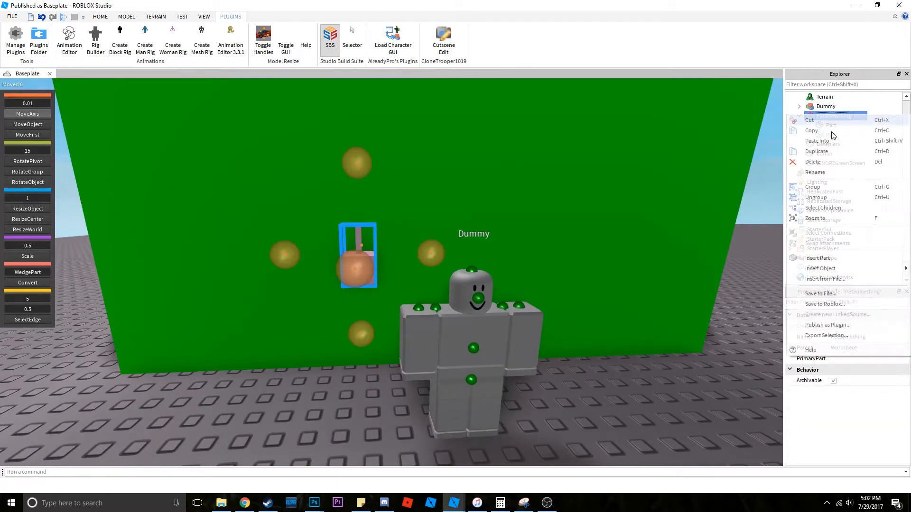
pyautogui.click(825, 207)
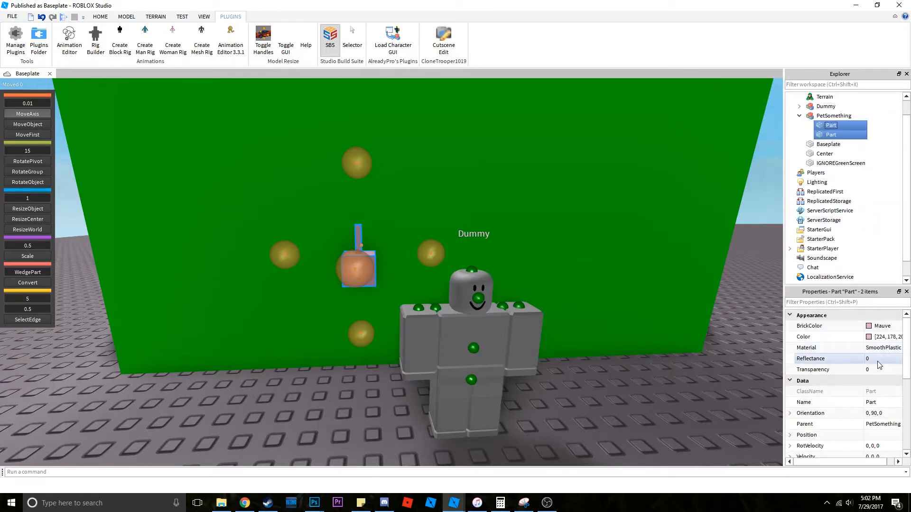
pyautogui.scroll(-3, 854, 375)
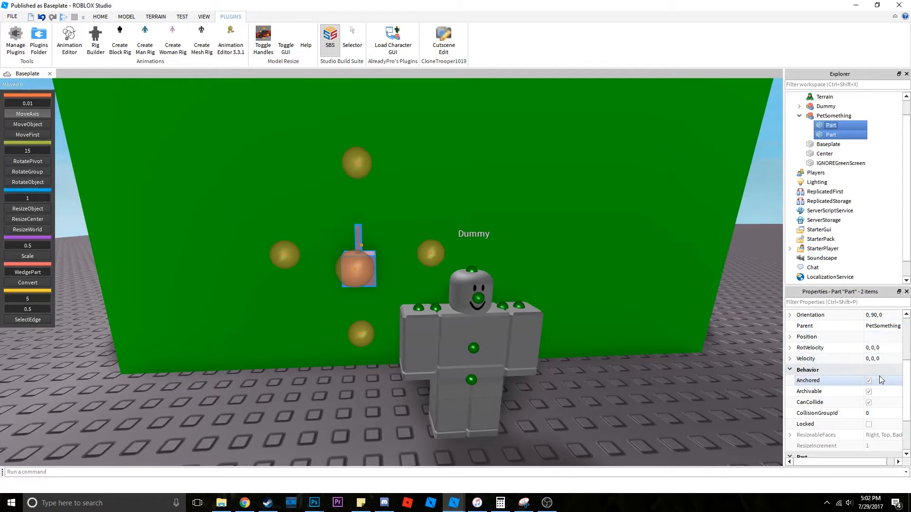
pyautogui.scroll(-1, 879, 376)
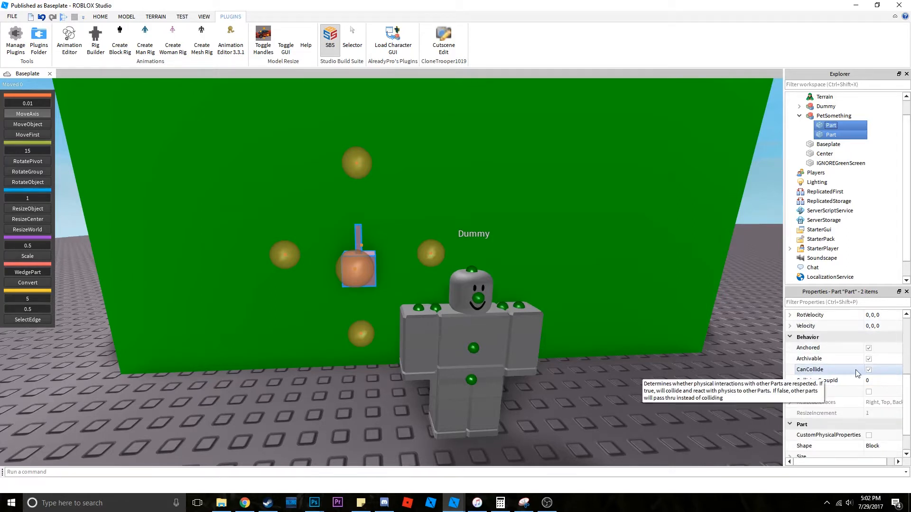
pyautogui.click(870, 373)
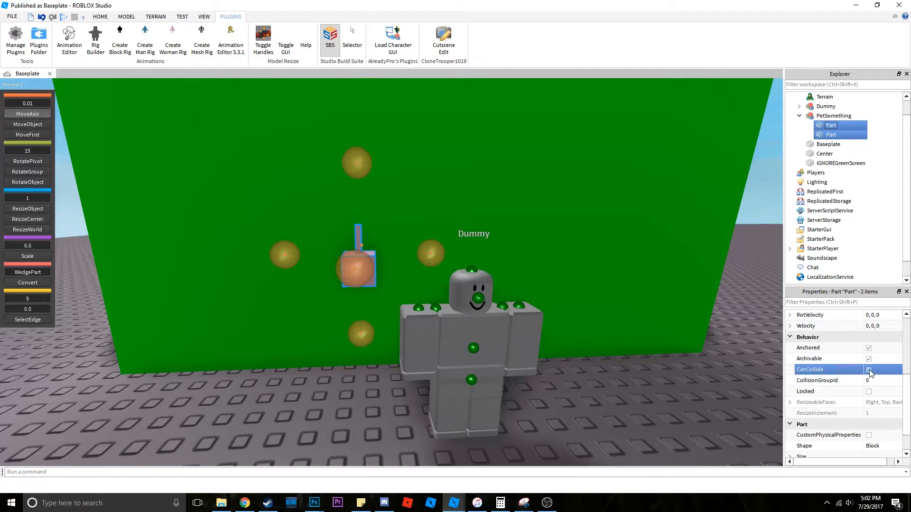
pyautogui.scroll(-2, 571, 349)
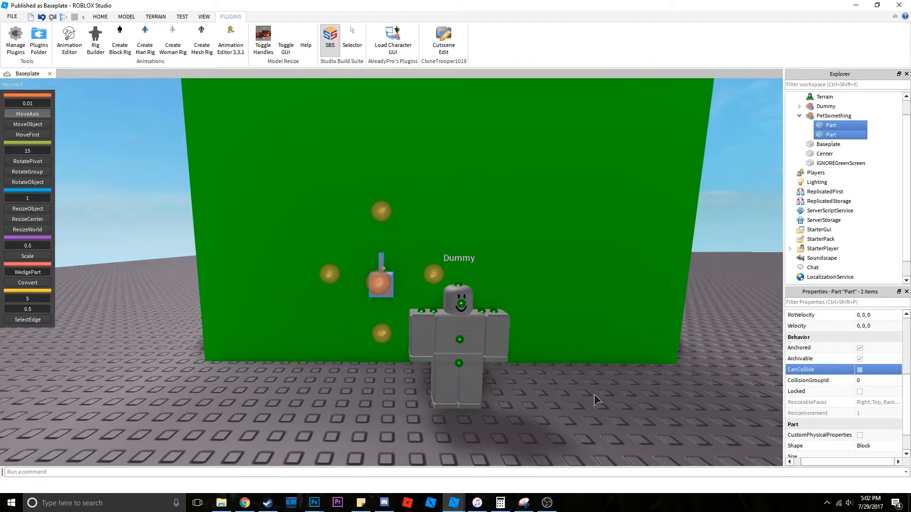
# Check the Behavior properties of PetSomething's two parts, both together and for the post alone
pyautogui.click(770, 181)
pyautogui.click(831, 125)
pyautogui.click(831, 135)
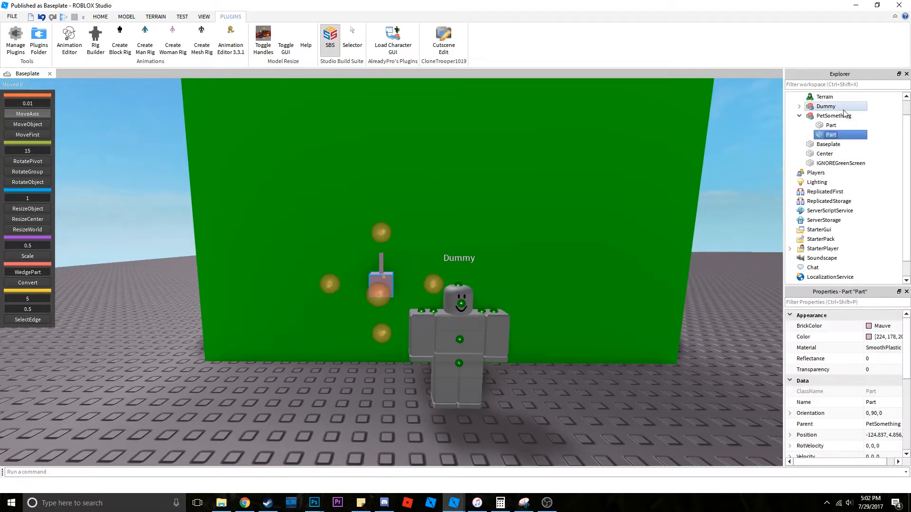
pyautogui.keyDown('ctrl'); pyautogui.click(831, 125); pyautogui.keyUp('ctrl')
pyautogui.moveTo(648, 249); pyautogui.dragTo(648, 249, button='right')
pyautogui.scroll(-5, 859, 379)
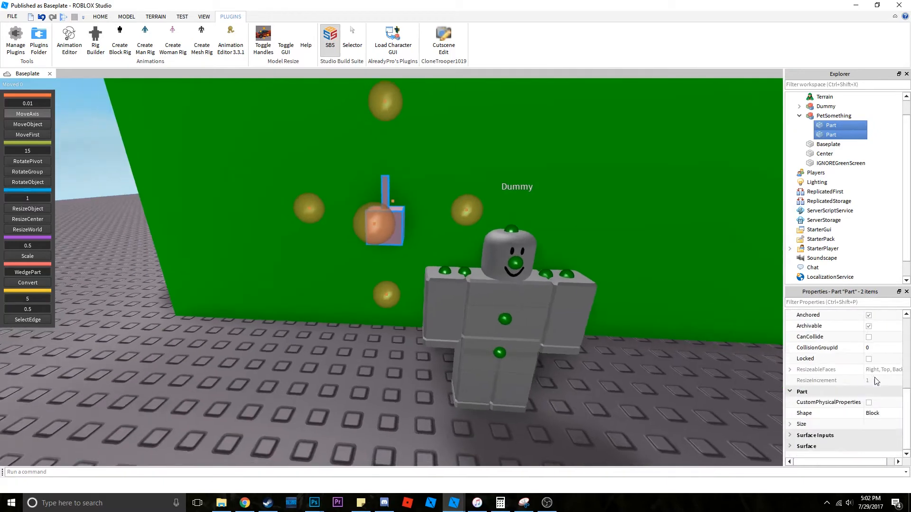
pyautogui.scroll(5, 875, 377)
pyautogui.click(843, 126)
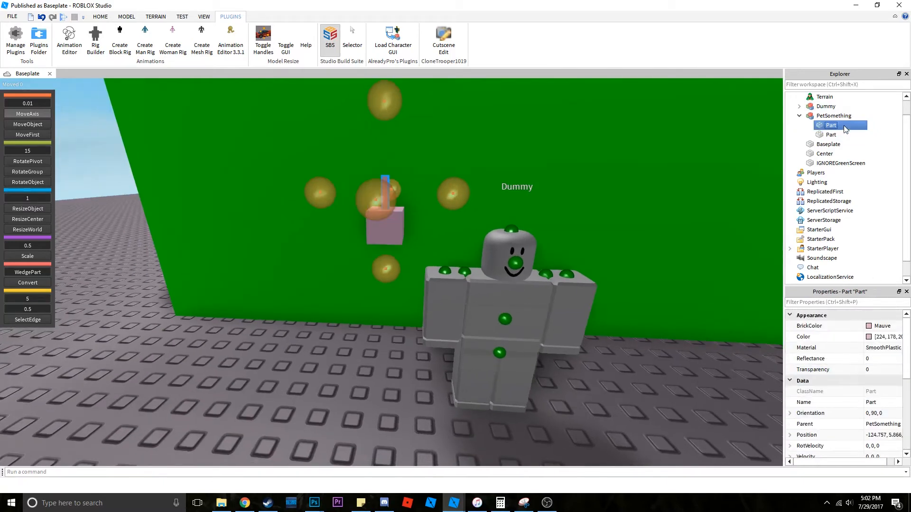
pyautogui.scroll(-5, 849, 370)
pyautogui.scroll(-3, 744, 326)
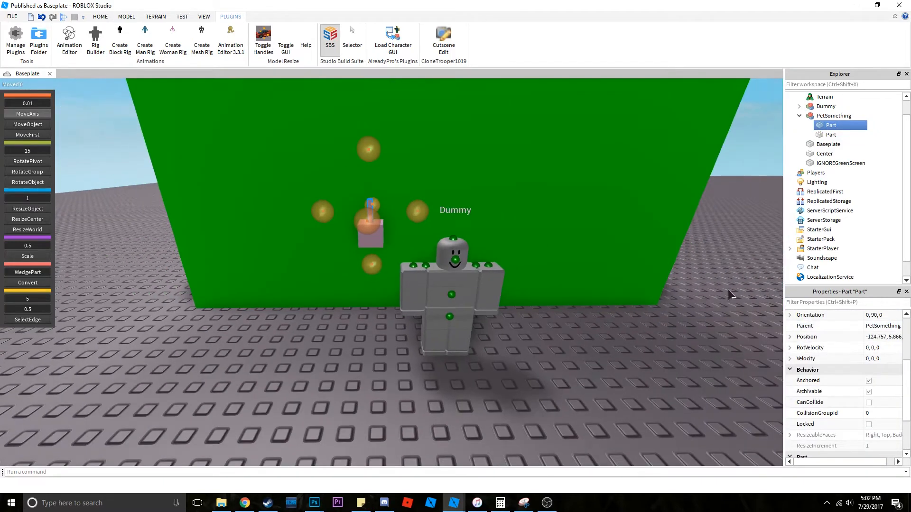
# Review the PetSomething model and its two parts, collapse its hierarchy and clear the selection
pyautogui.click(834, 116)
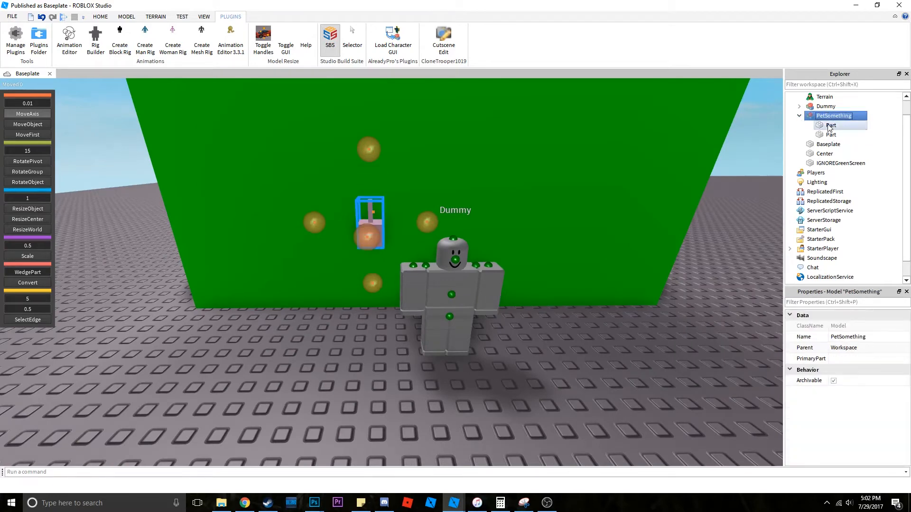
pyautogui.click(830, 126)
pyautogui.keyDown('shift'); pyautogui.click(834, 135); pyautogui.keyUp('shift')
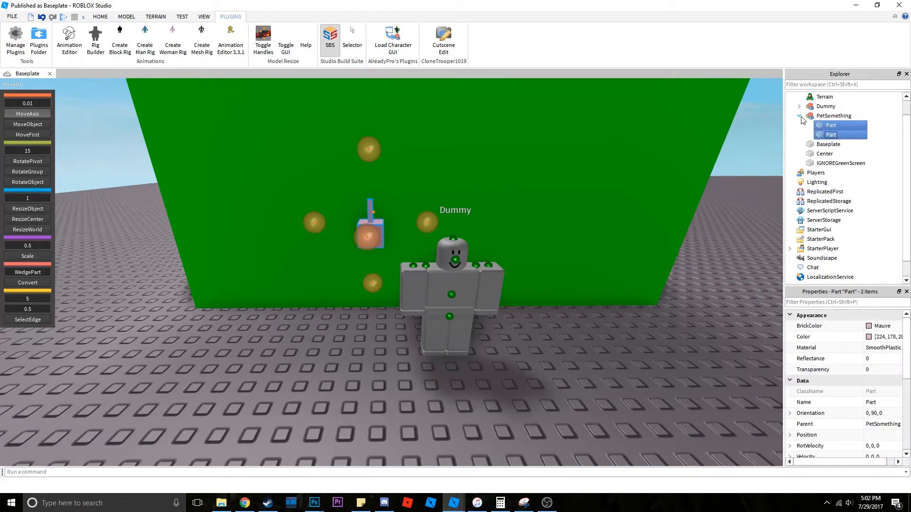
pyautogui.click(800, 117)
pyautogui.click(836, 117)
pyautogui.click(651, 325)
pyautogui.moveTo(650, 326); pyautogui.dragTo(650, 326, button='right')
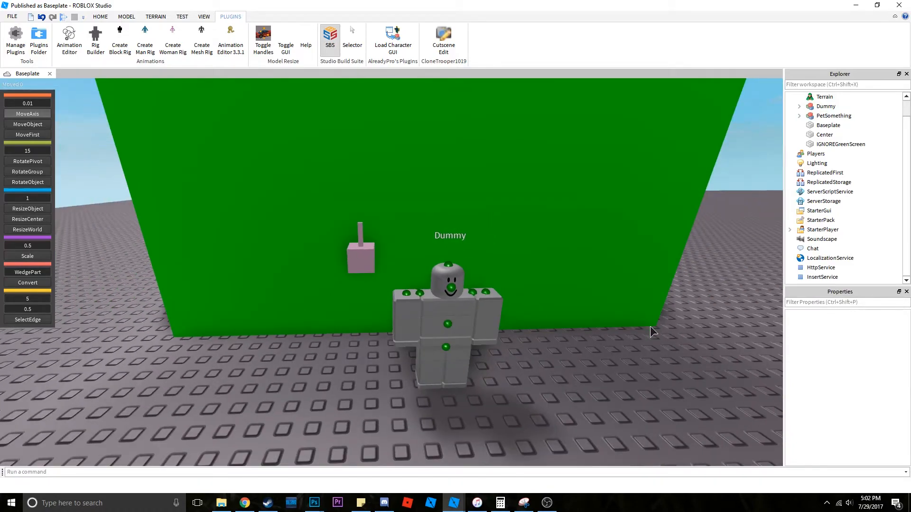
pyautogui.scroll(5, 565, 264)
pyautogui.click(506, 235)
pyautogui.scroll(-5, 522, 249)
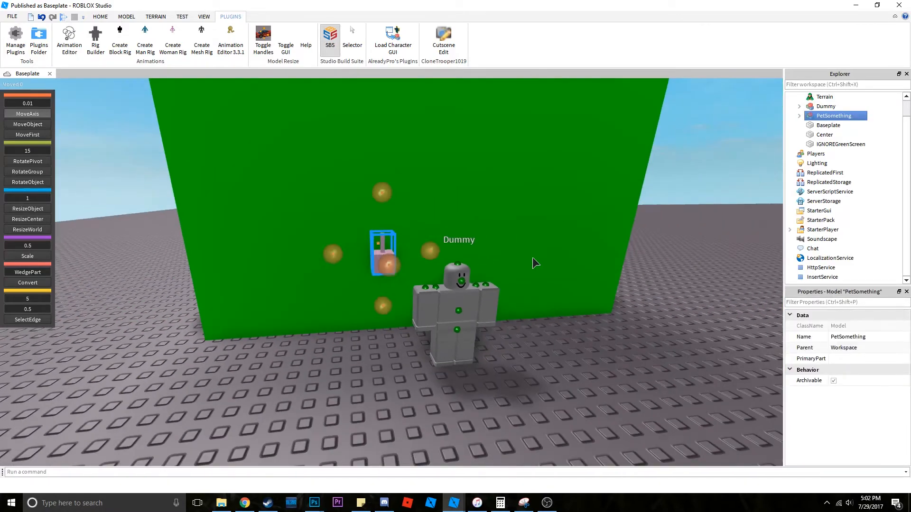
pyautogui.click(592, 320)
pyautogui.moveTo(593, 321); pyautogui.dragTo(592, 320, button='right')
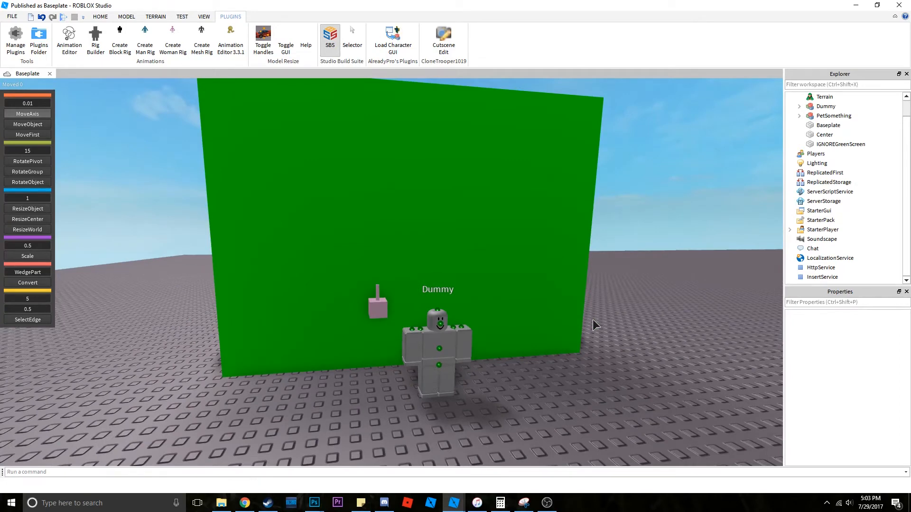
pyautogui.moveTo(585, 300); pyautogui.dragTo(582, 297, button='right')
pyautogui.scroll(2, 582, 298)
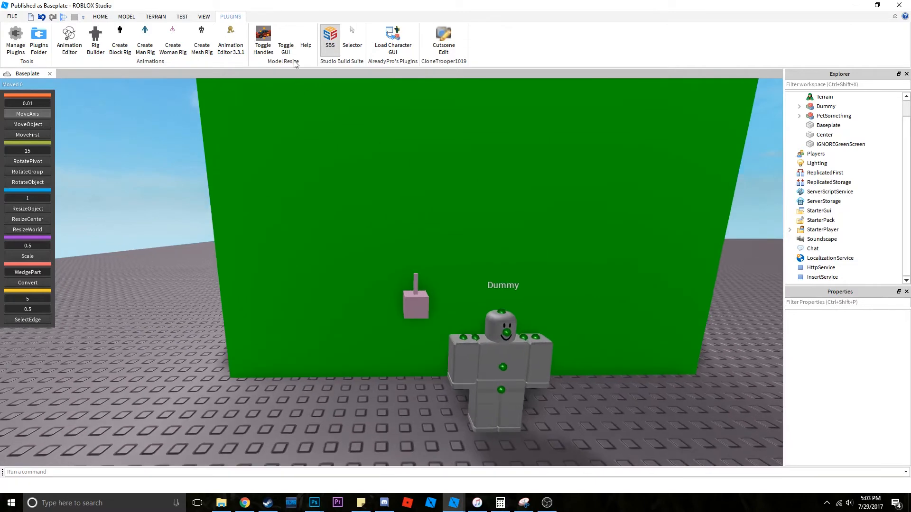
# Try scaling the whole PetSomething model up evenly with the Model Resize handles
pyautogui.click(422, 280)
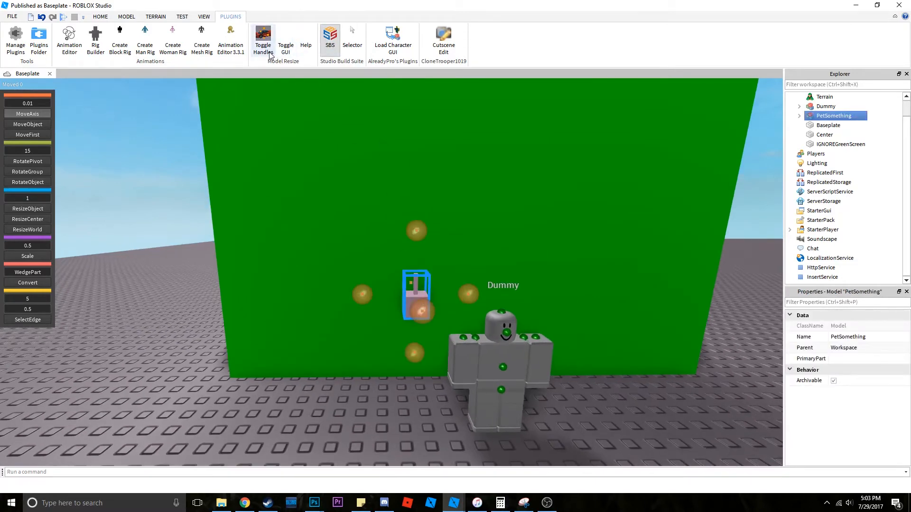
pyautogui.scroll(3, 486, 212)
pyautogui.moveTo(486, 212); pyautogui.dragTo(486, 212, button='right')
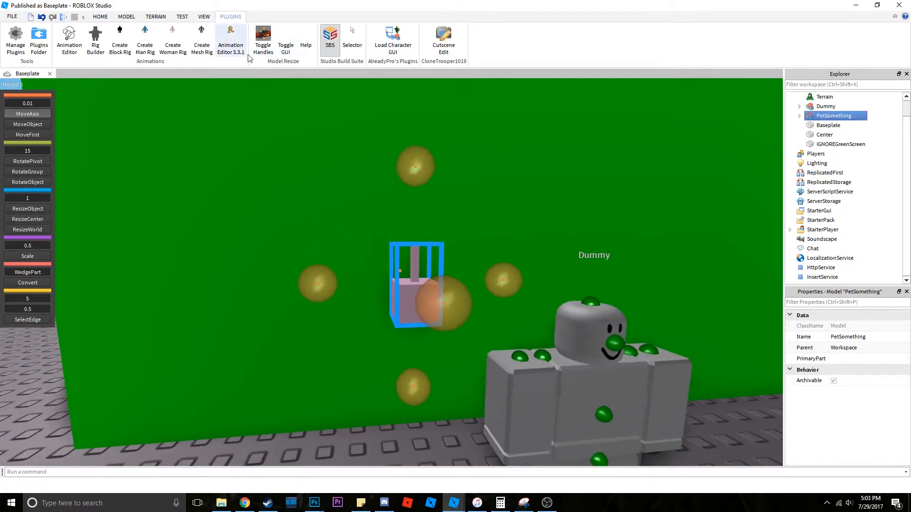
pyautogui.click(260, 46)
pyautogui.click(331, 46)
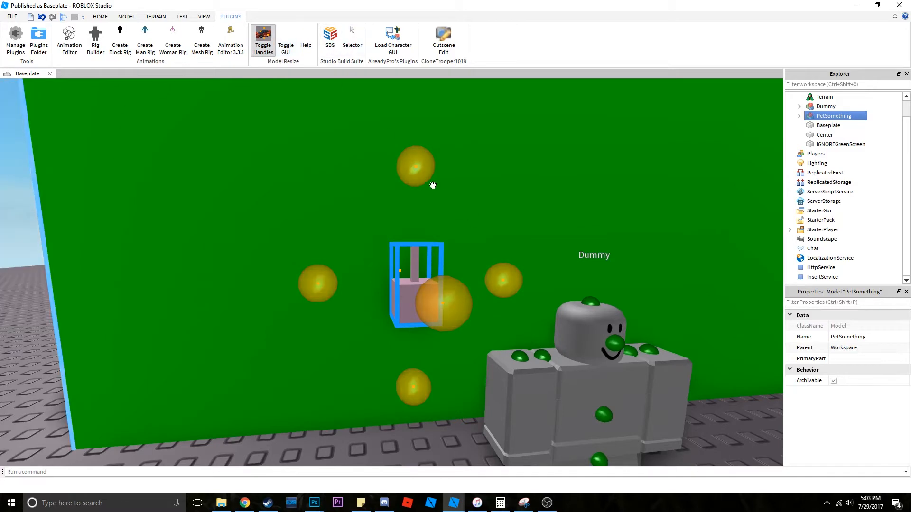
pyautogui.moveTo(423, 170); pyautogui.dragTo(447, 124)
pyautogui.scroll(-3, 419, 150)
pyautogui.scroll(-3, 408, 165)
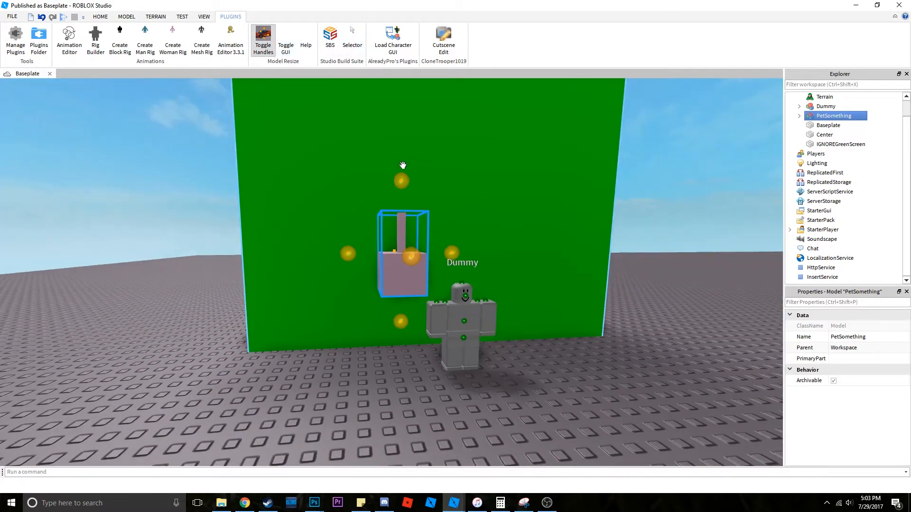
pyautogui.scroll(3, 418, 219)
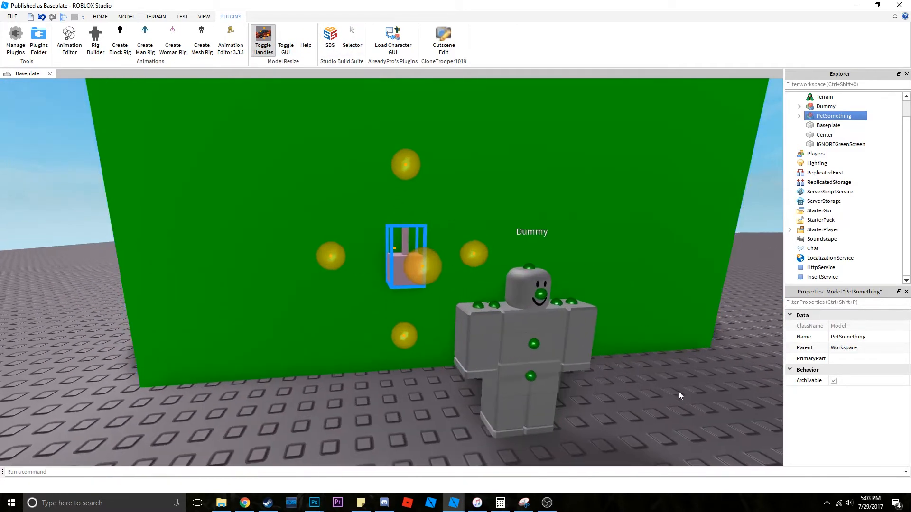
# Inspect the pet beside the dummy from an angle and from the front with nothing selected
pyautogui.click(670, 387)
pyautogui.moveTo(670, 388); pyautogui.dragTo(670, 388, button='right')
pyautogui.press('w')
pyautogui.moveTo(494, 244); pyautogui.dragTo(494, 244, button='right')
pyautogui.press('s')
pyautogui.press('a')
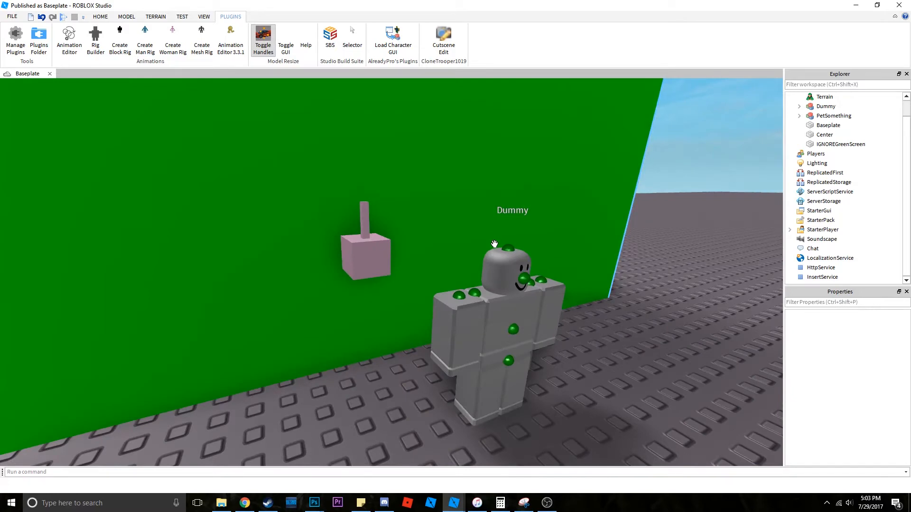
pyautogui.press('s')
pyautogui.moveTo(544, 232); pyautogui.dragTo(530, 225, button='right')
pyautogui.press('d')
pyautogui.press('s')
# Select PetSomething, switch back to the Studio Build Suite with MoveAxis, and inspect the model from several sides
pyautogui.click(346, 237)
pyautogui.click(346, 238)
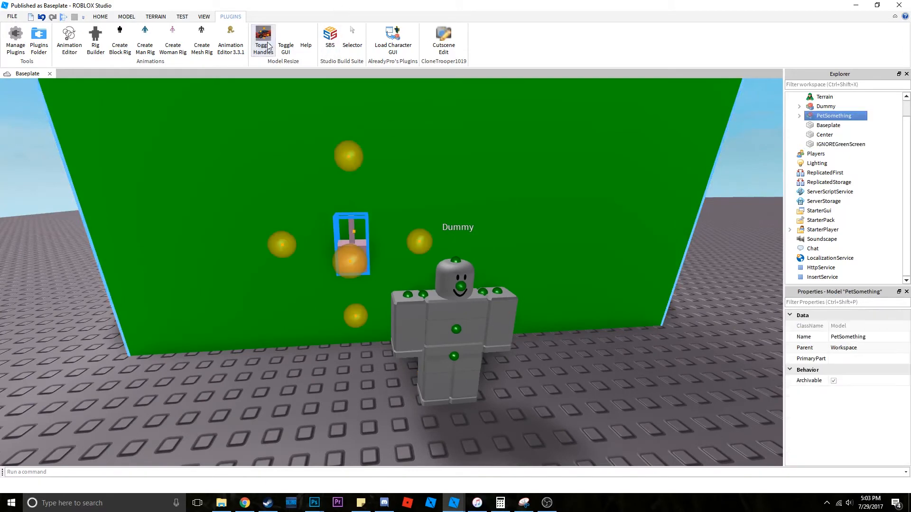
pyautogui.click(330, 37)
pyautogui.press('y')
pyautogui.press('w')
pyautogui.moveTo(426, 192); pyautogui.dragTo(459, 183, button='right')
pyautogui.press('s')
pyautogui.press('w')
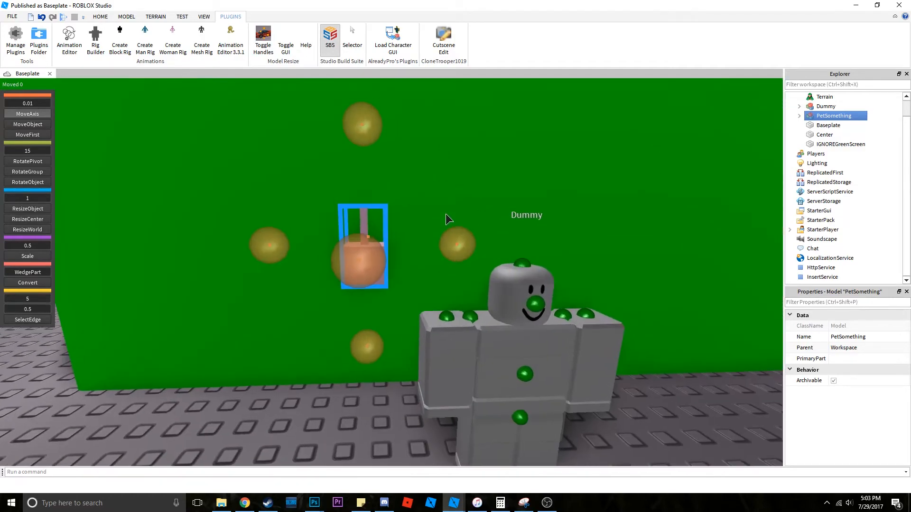
pyautogui.press('s')
pyautogui.moveTo(409, 286); pyautogui.dragTo(457, 269, button='right')
pyautogui.press('w')
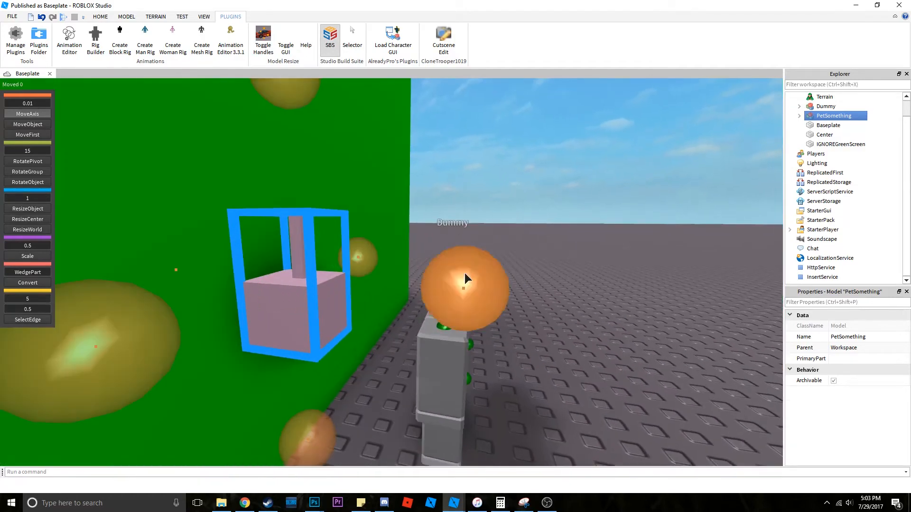
pyautogui.click(576, 274)
pyautogui.press('d')
pyautogui.moveTo(576, 274); pyautogui.dragTo(576, 275, button='right')
pyautogui.press('s')
pyautogui.press('w')
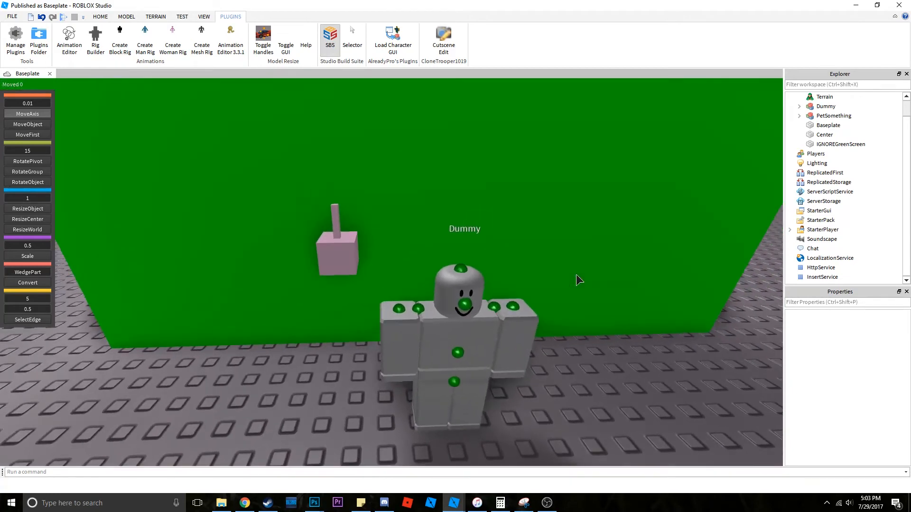
# Lower the PetSomething model by about 4.4 with MoveAxis, down beside the dummy's legs
pyautogui.click(317, 266)
pyautogui.press('s')
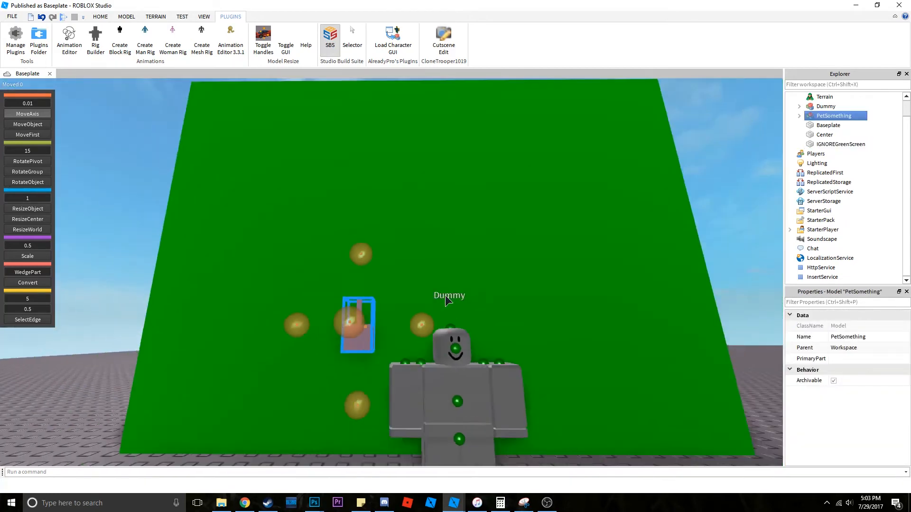
pyautogui.click(557, 429)
pyautogui.press('w')
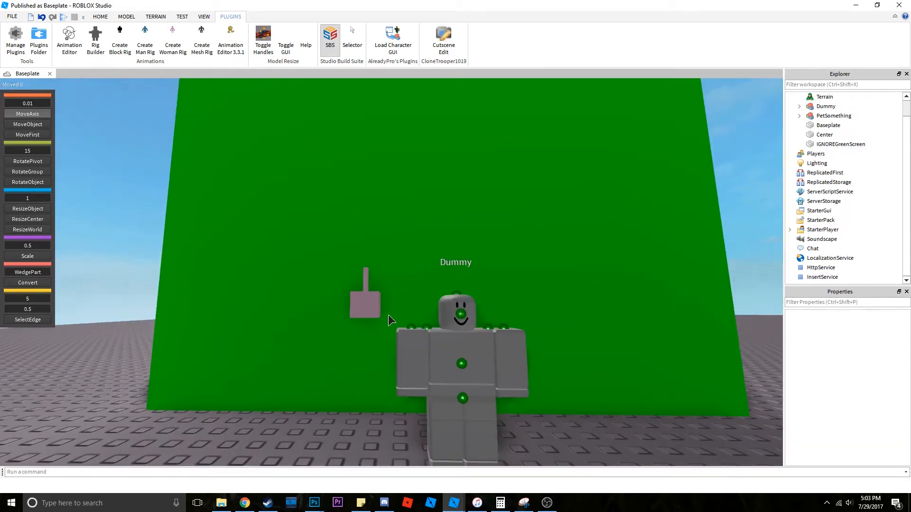
pyautogui.click(370, 312)
pyautogui.moveTo(433, 337); pyautogui.dragTo(433, 337, button='right')
pyautogui.click(499, 346)
pyautogui.click(371, 242)
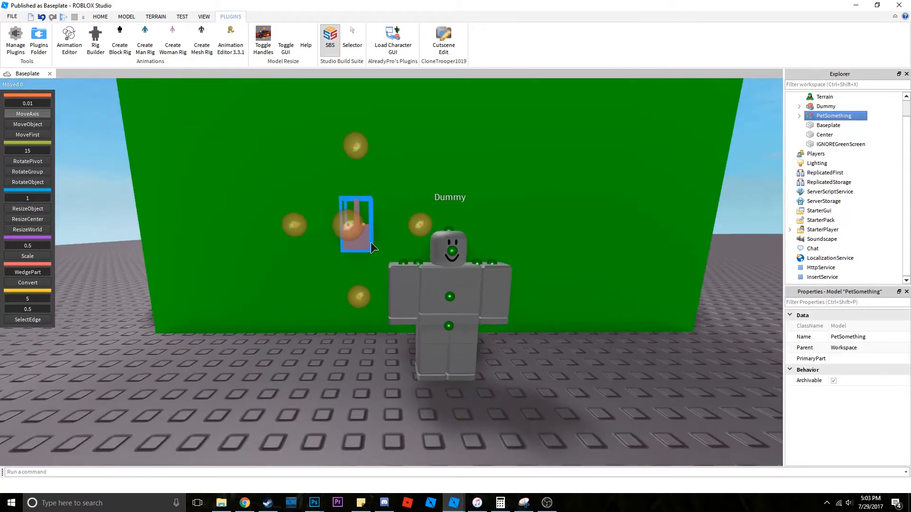
pyautogui.moveTo(359, 147); pyautogui.dragTo(374, 263)
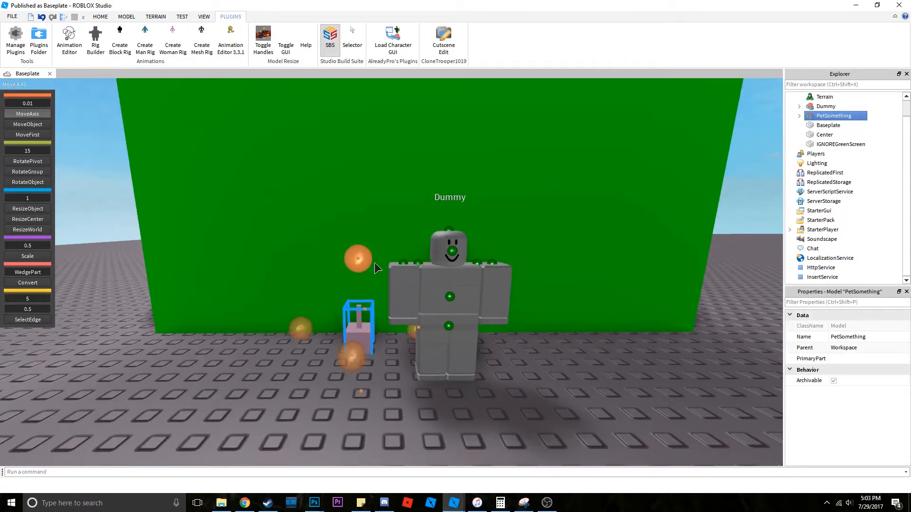
# Inspect the lowered pet beside the dummy from several angles and distances with nothing selected
pyautogui.click(549, 387)
pyautogui.press('w')
pyautogui.press('d')
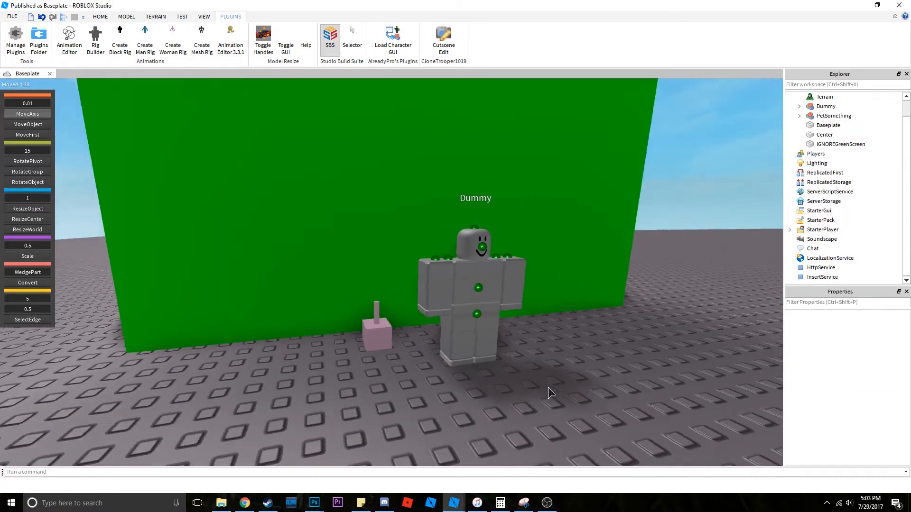
pyautogui.press('d')
pyautogui.moveTo(548, 380); pyautogui.dragTo(548, 380, button='right')
pyautogui.press('w')
pyautogui.press('s')
pyautogui.press('a')
pyautogui.press('w')
pyautogui.press('s')
pyautogui.press('w')
pyautogui.press('s')
# Raise the PetSomething model by about 4.65 with MoveAxis so it floats beside and above the dummy's shoulder
pyautogui.click(345, 357)
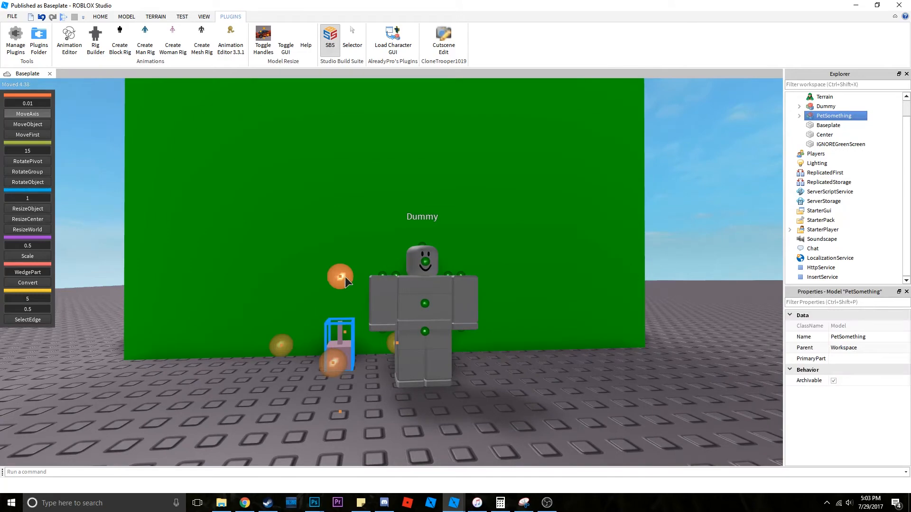
pyautogui.moveTo(349, 284); pyautogui.dragTo(363, 172)
pyautogui.click(586, 405)
pyautogui.press('w')
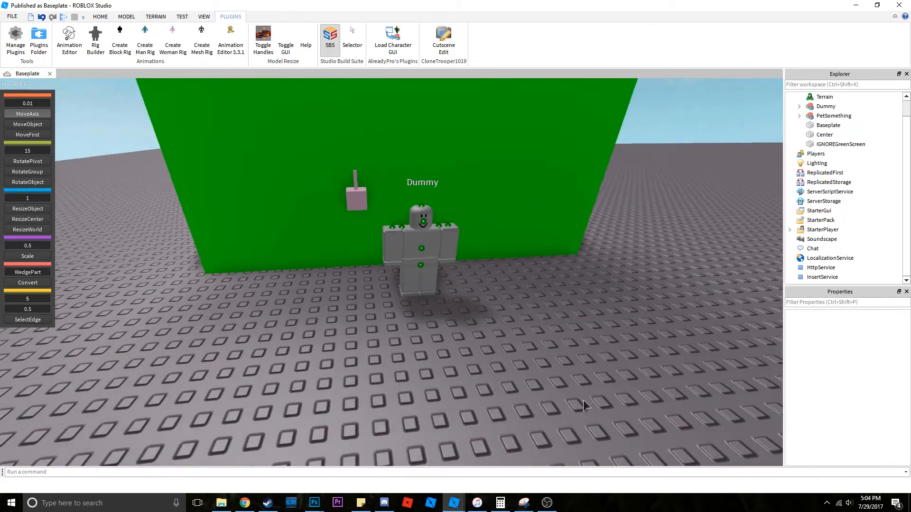
pyautogui.press('s')
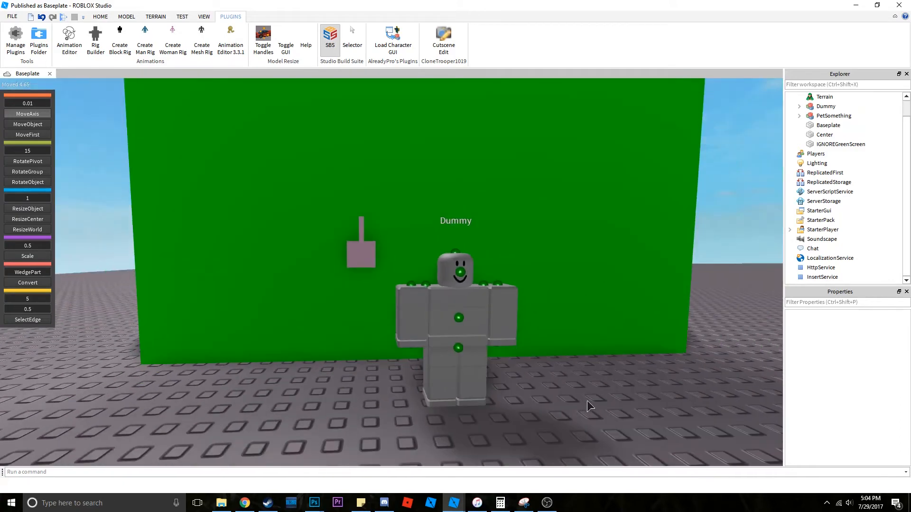
pyautogui.moveTo(587, 401); pyautogui.dragTo(583, 402, button='right')
pyautogui.press('w')
pyautogui.press('s')
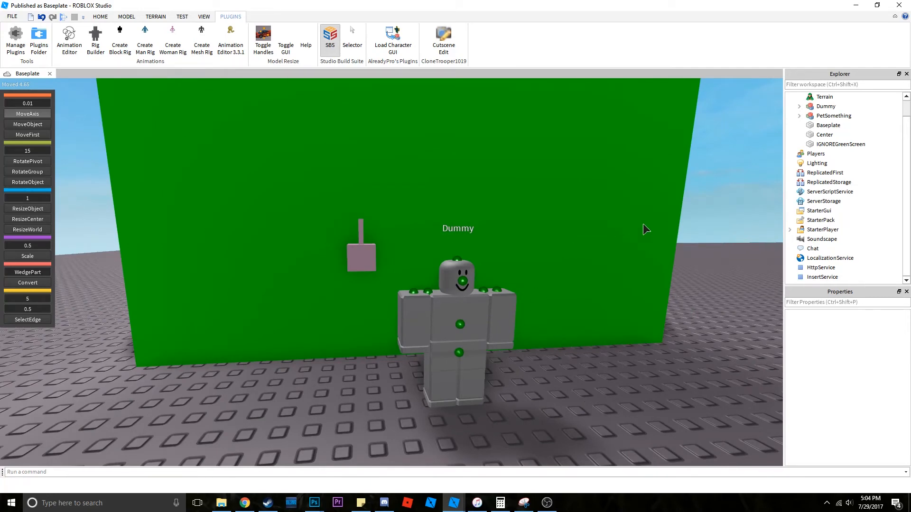
# Move the Center part from Workspace into the PetSomething model
pyautogui.scroll(1, 842, 147)
pyautogui.click(829, 155)
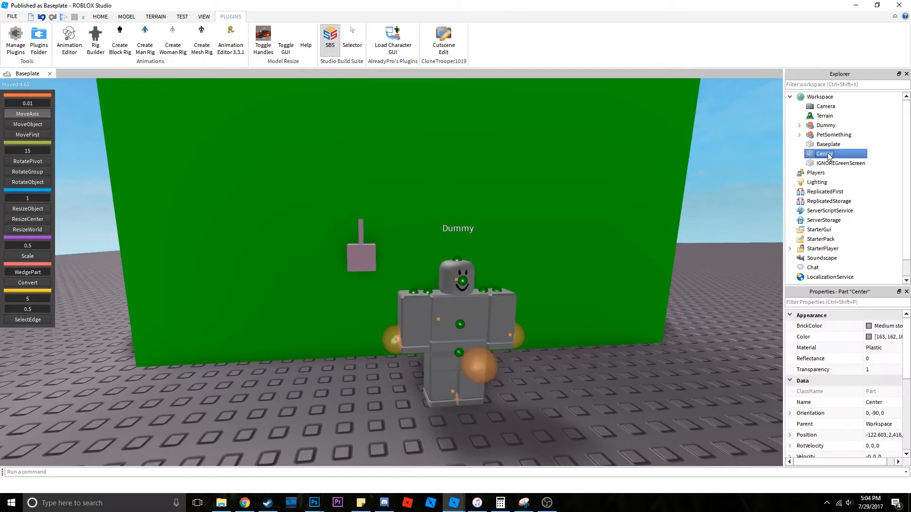
pyautogui.click(879, 152)
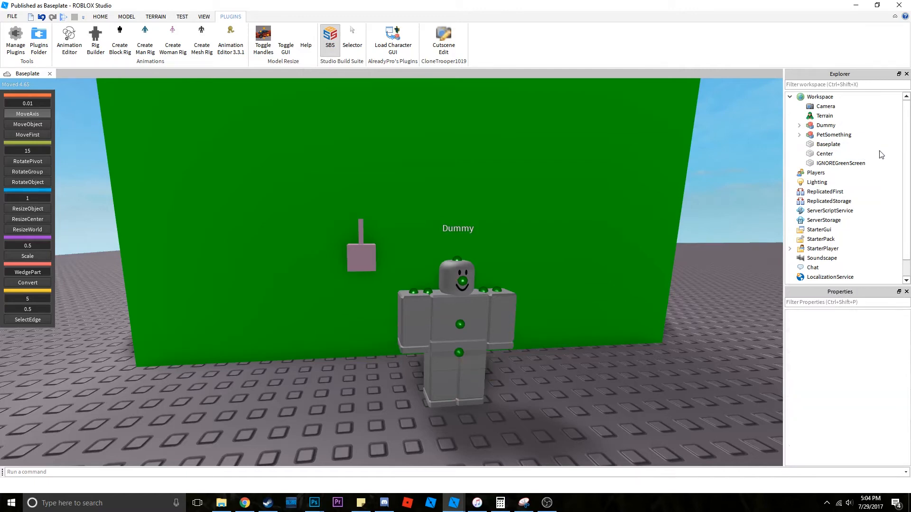
pyautogui.click(846, 159)
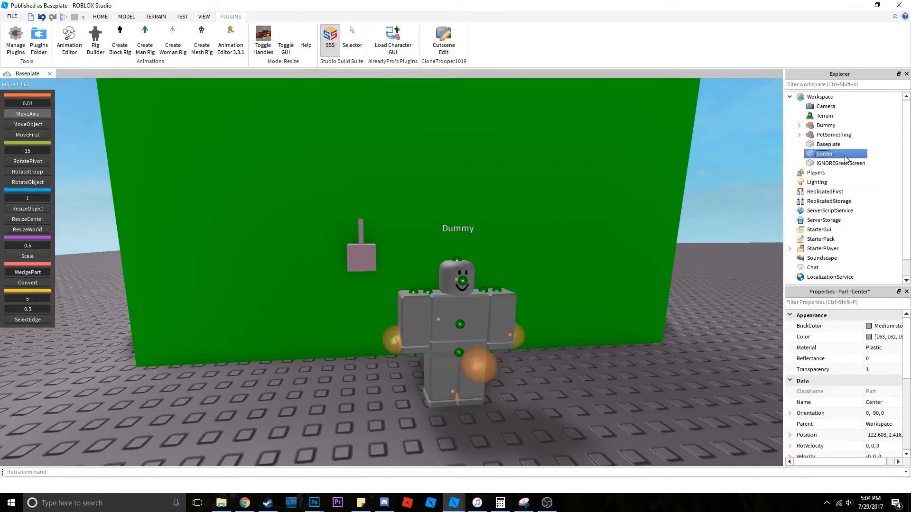
pyautogui.click(879, 154)
pyautogui.click(847, 155)
pyautogui.moveTo(815, 156); pyautogui.dragTo(844, 135)
pyautogui.click(884, 152)
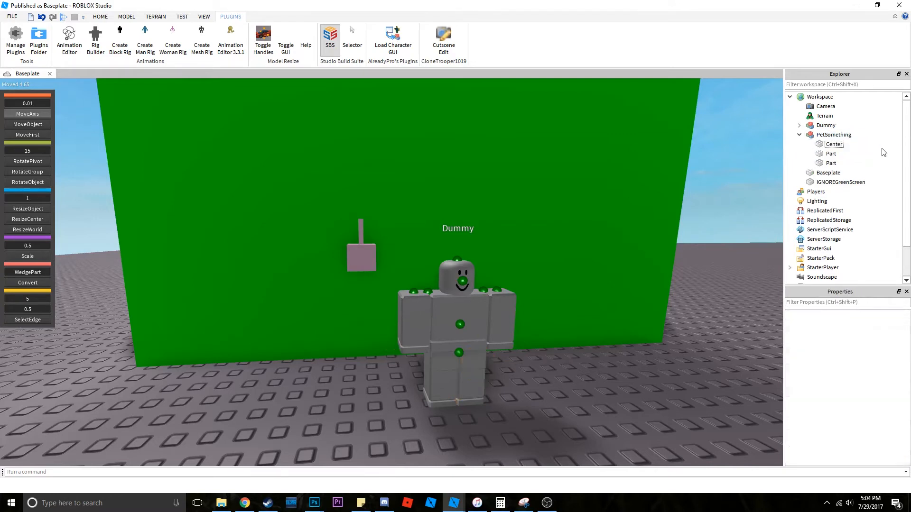
# Compare the extents of the whole PetSomething model with the Center part inside it
pyautogui.click(837, 136)
pyautogui.click(835, 144)
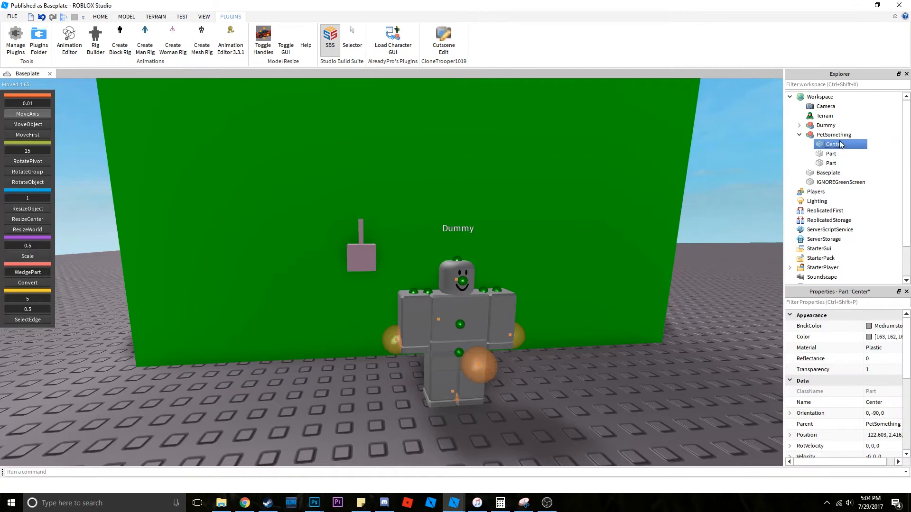
pyautogui.click(835, 135)
pyautogui.press('f')
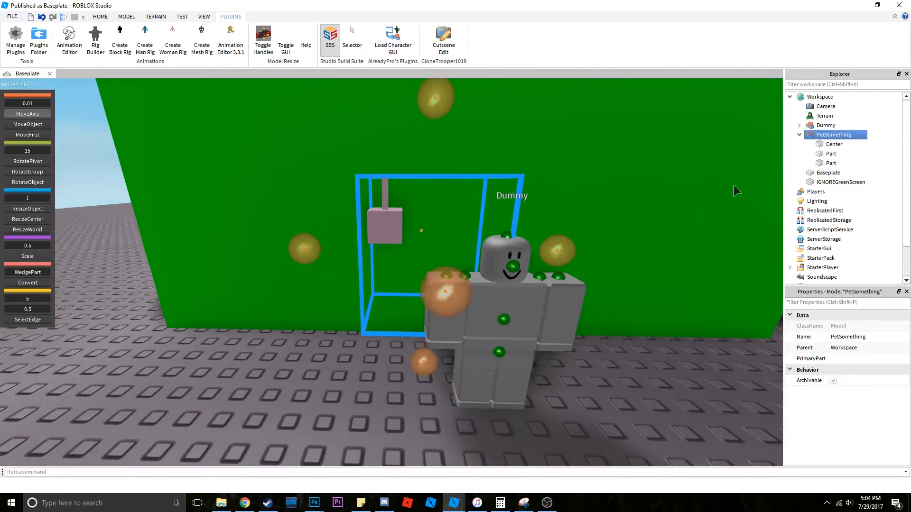
pyautogui.click(833, 144)
pyautogui.moveTo(662, 232); pyautogui.dragTo(663, 233, button='right')
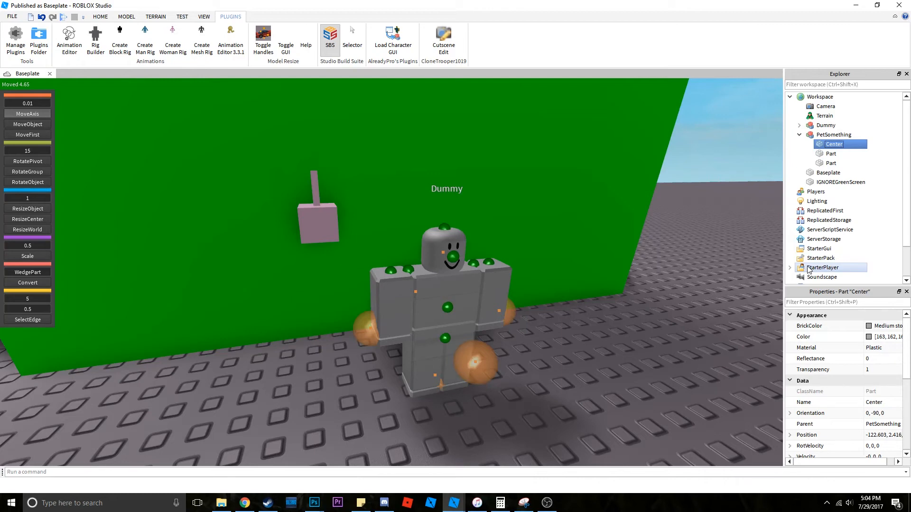
pyautogui.click(733, 212)
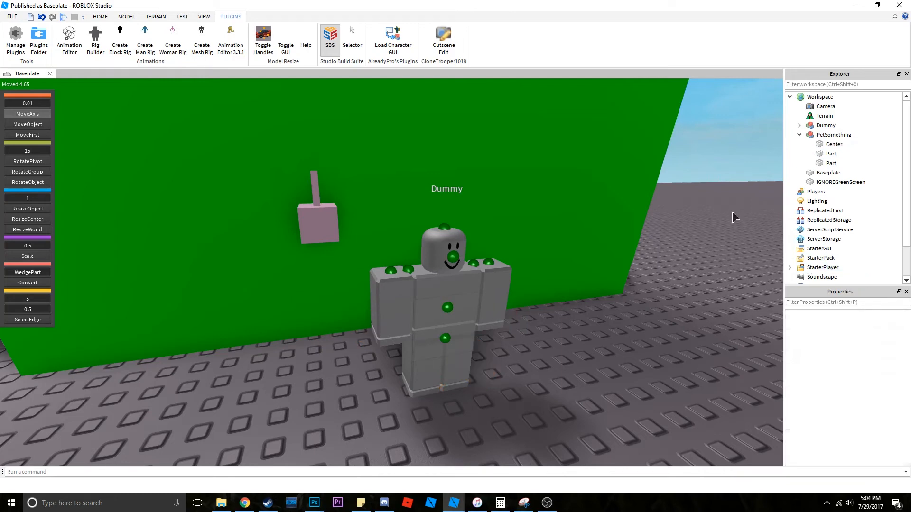
# Examine the Center part's position in the dummy and the model's bounds again, and collapse PetSomething in the object tree
pyautogui.click(837, 144)
pyautogui.moveTo(684, 214); pyautogui.dragTo(692, 218, button='right')
pyautogui.press('w')
pyautogui.press('s')
pyautogui.press('w')
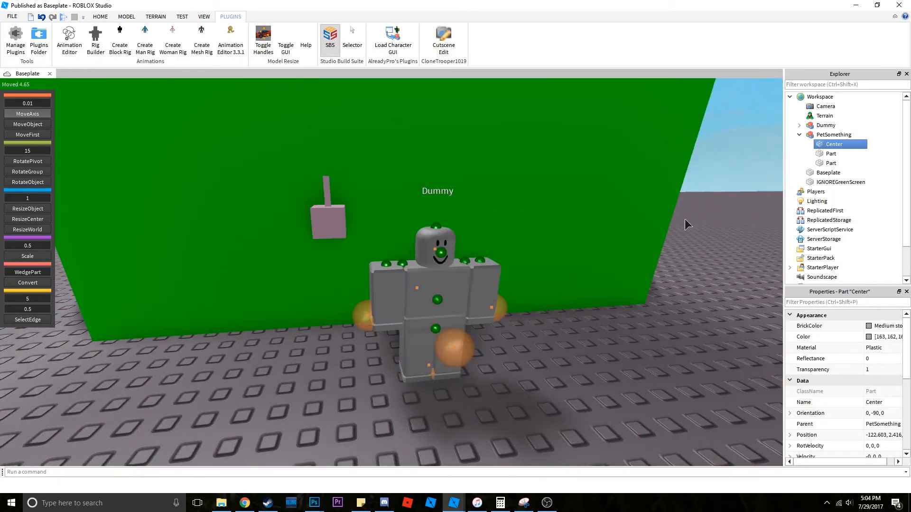
pyautogui.click(836, 135)
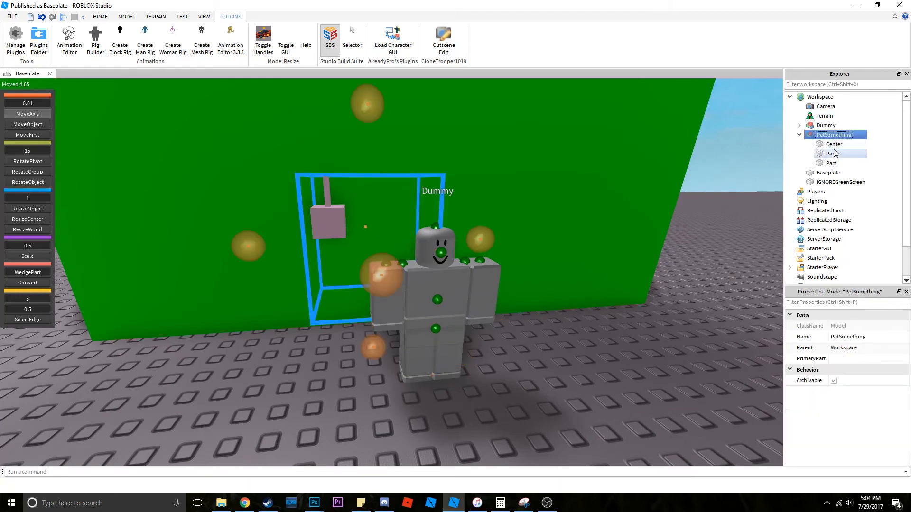
pyautogui.click(661, 292)
pyautogui.moveTo(661, 292); pyautogui.dragTo(704, 265, button='right')
pyautogui.press('s')
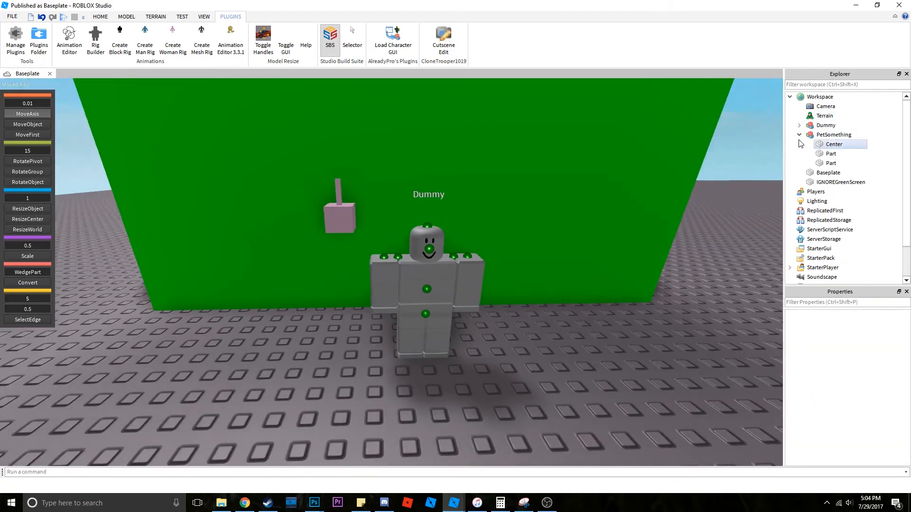
pyautogui.click(800, 135)
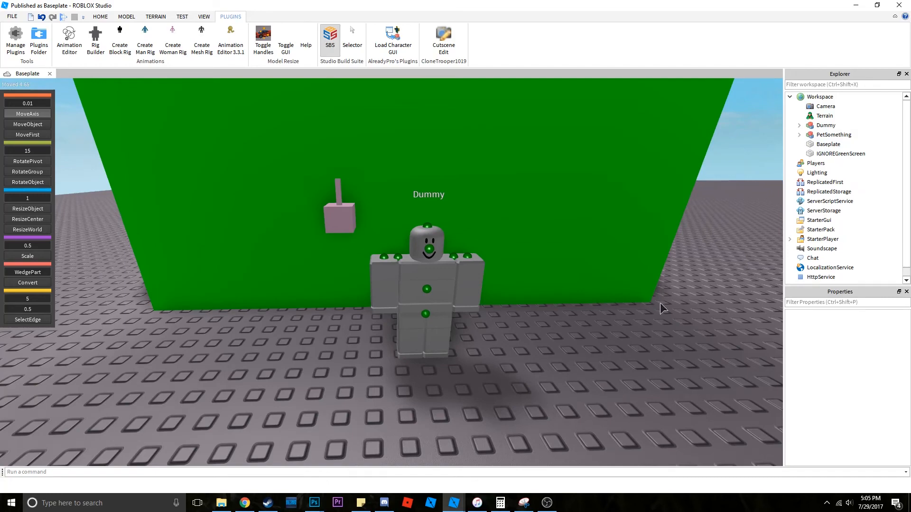
# Set the transparency of the IGNOREGreenScreen part to 1
pyautogui.press('w')
pyautogui.moveTo(660, 303); pyautogui.dragTo(614, 227, button='right')
pyautogui.click(612, 227)
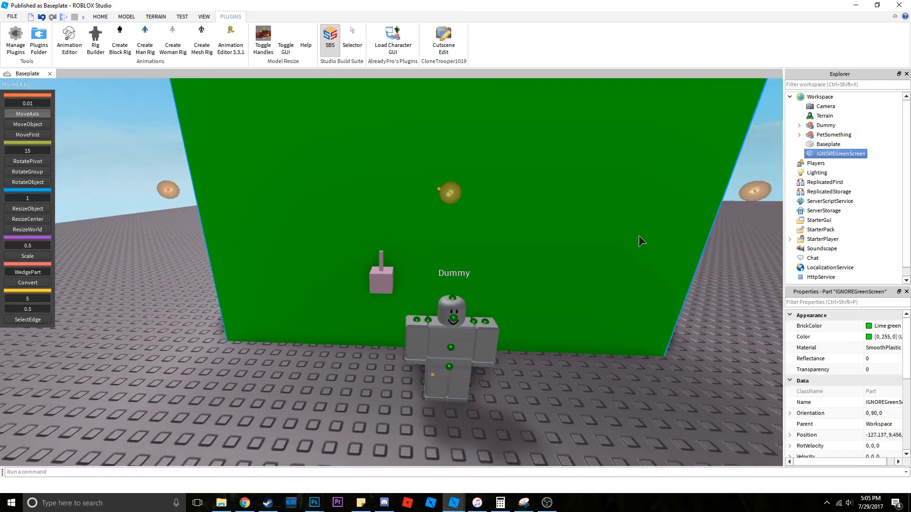
pyautogui.click(877, 370)
pyautogui.write('1')
pyautogui.press('Return')
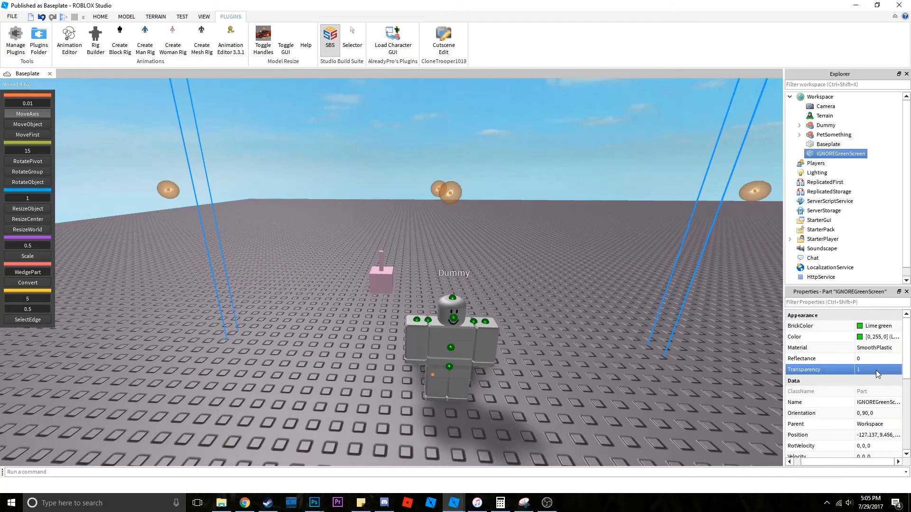
# Inspect the pet and dummy from several sides with the green screen hidden
pyautogui.click(682, 385)
pyautogui.press('w')
pyautogui.moveTo(682, 386); pyautogui.dragTo(683, 386, button='right')
pyautogui.press('a')
pyautogui.press('a')
pyautogui.press('d')
pyautogui.press('a')
pyautogui.press('d')
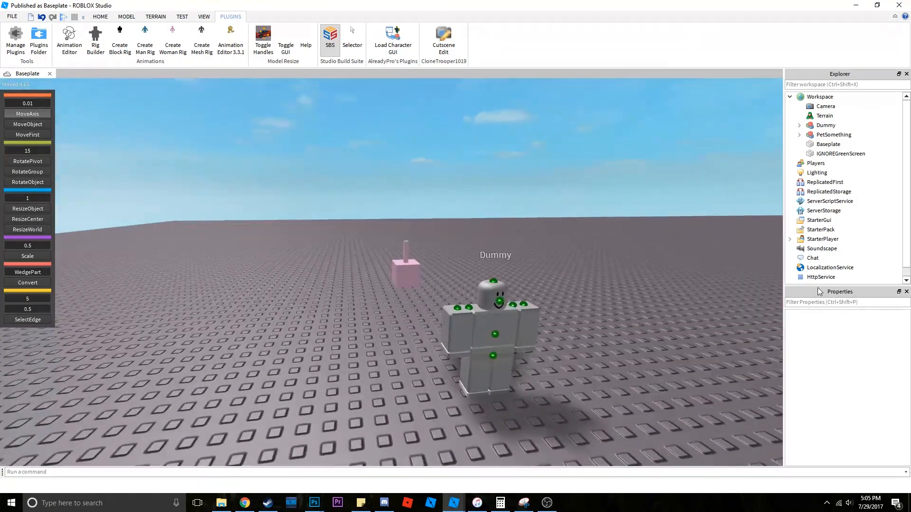
# Set the IGNOREGreenScreen part's transparency back to 0 and view the pet and dummy from the front
pyautogui.click(835, 153)
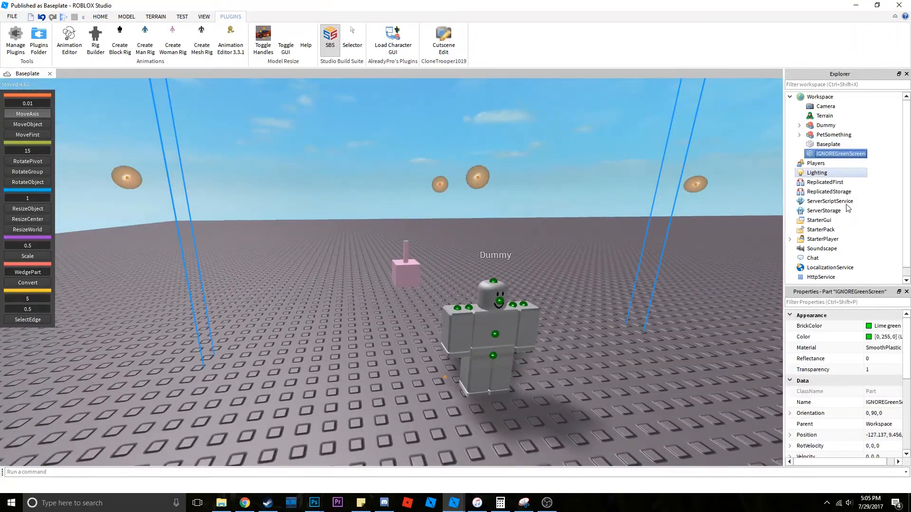
pyautogui.click(873, 372)
pyautogui.write('0')
pyautogui.press('Return')
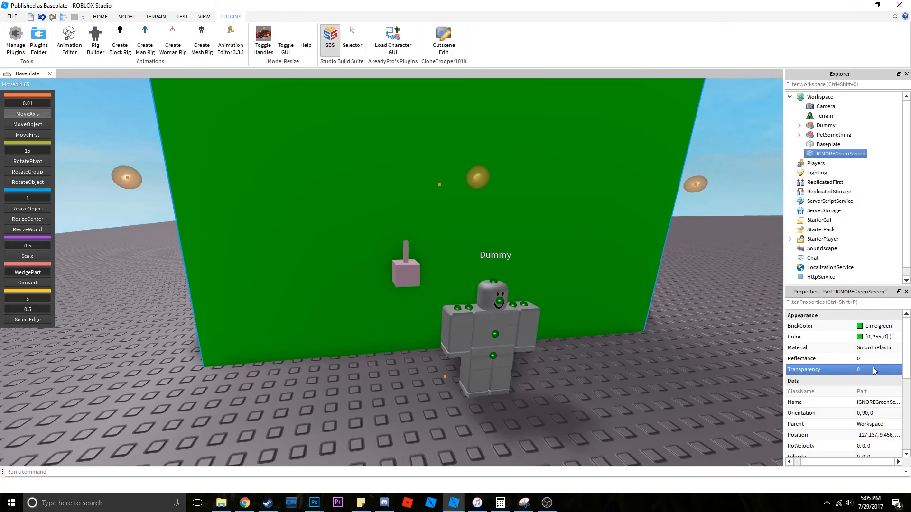
pyautogui.click(704, 353)
pyautogui.moveTo(704, 354); pyautogui.dragTo(704, 354, button='right')
pyautogui.press('w')
pyautogui.press('s')
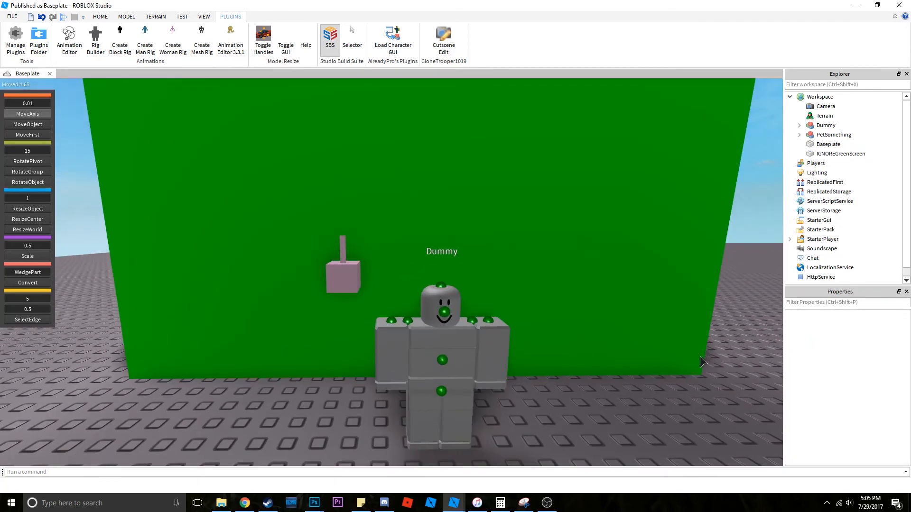
pyautogui.press('s')
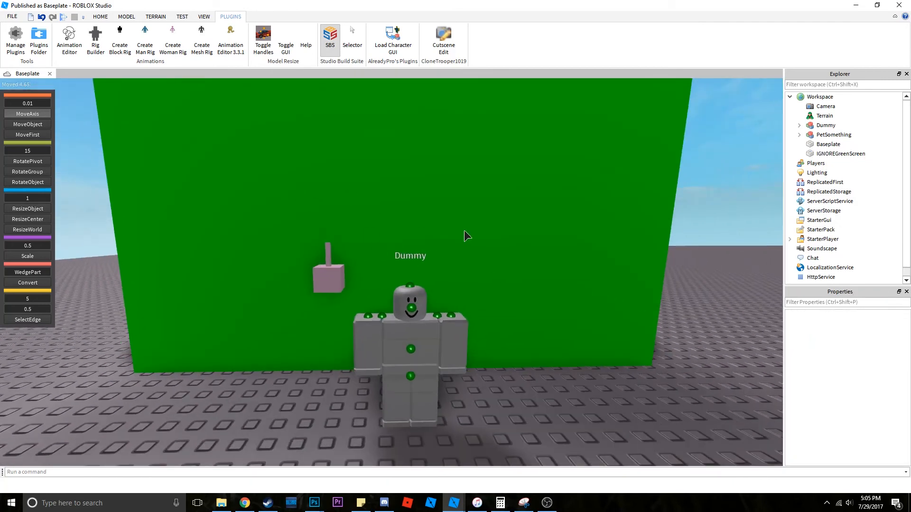